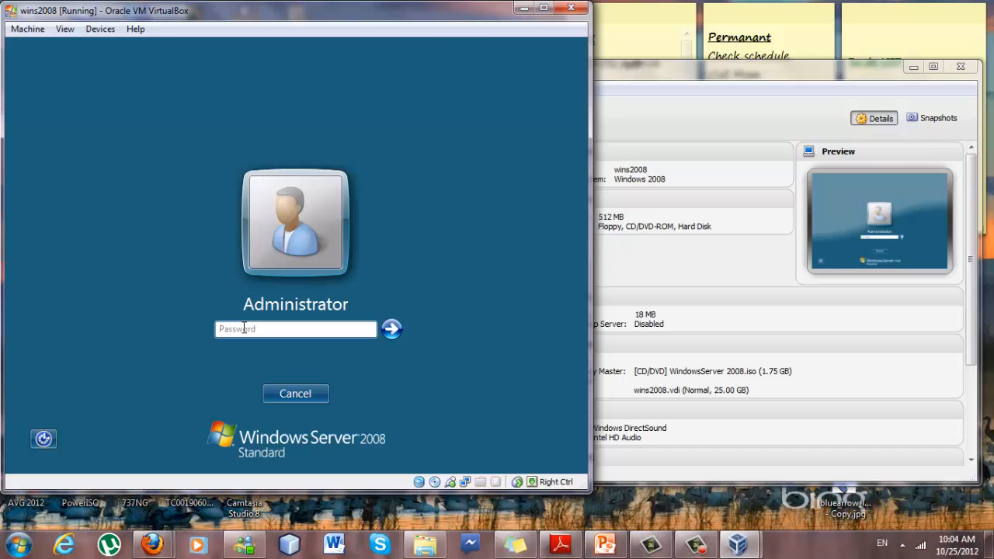
Log on to the Windows Server 2008 VM as Administrator with the account password.
left_click(244, 327)
left_click(227, 330)
type("•••••••••")
key("Return")
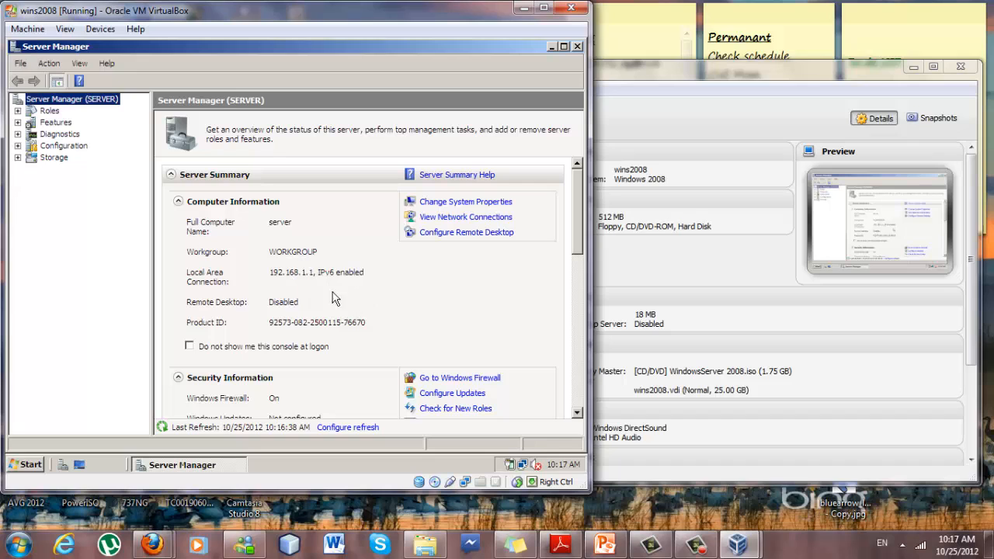
Choose Active Directory Domain Services in the Add Roles Wizard and advance to confirmation.
scroll(571, 309, "down", 5)
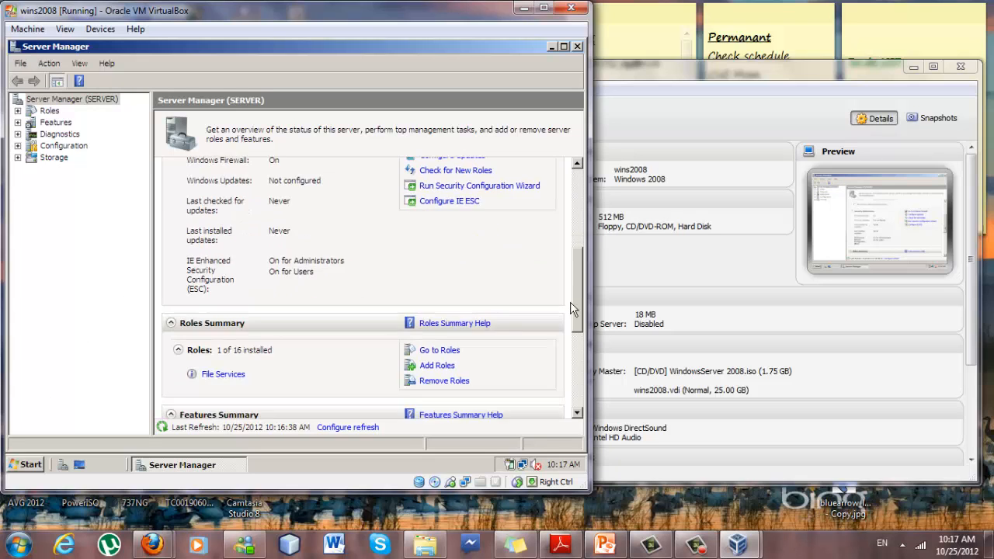
scroll(571, 308, "down", 1)
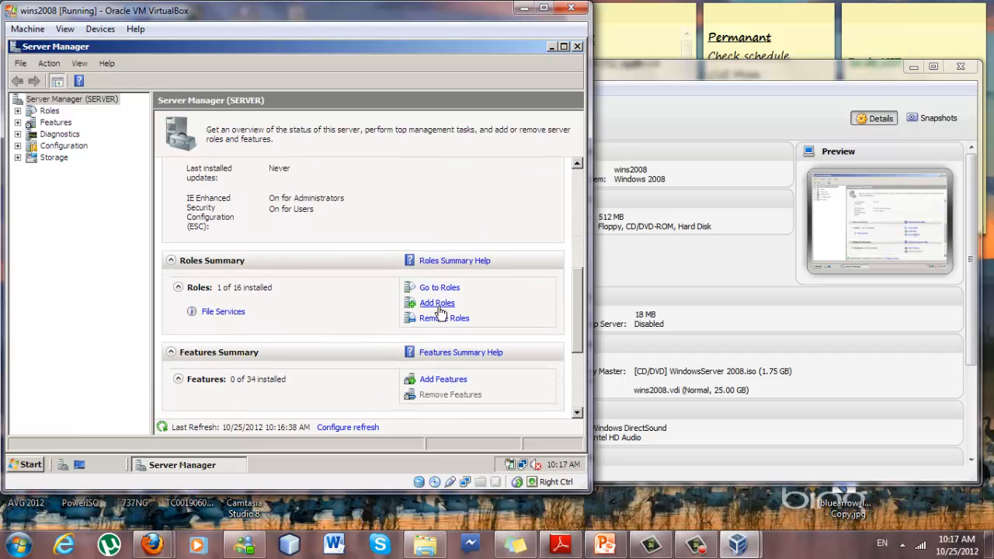
left_click(437, 306)
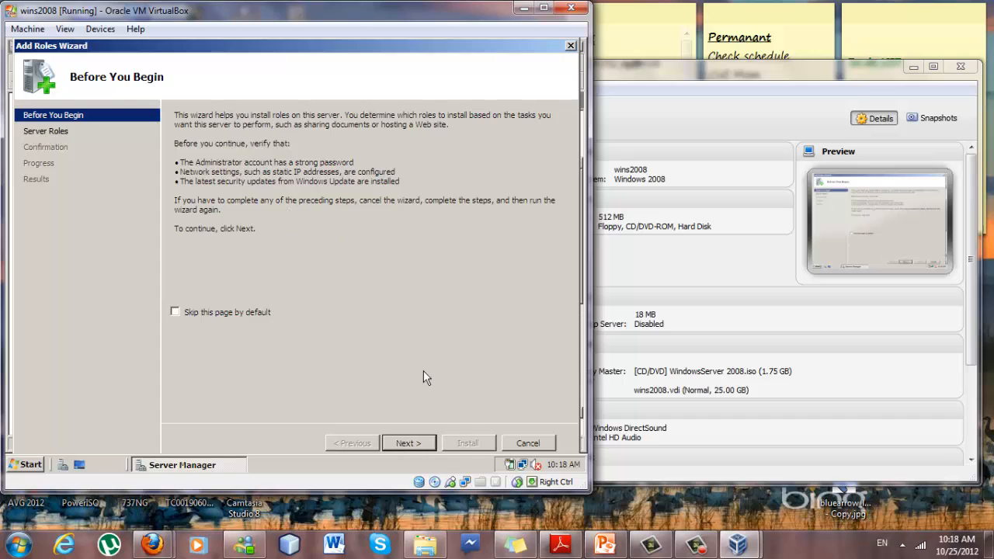
left_click(408, 443)
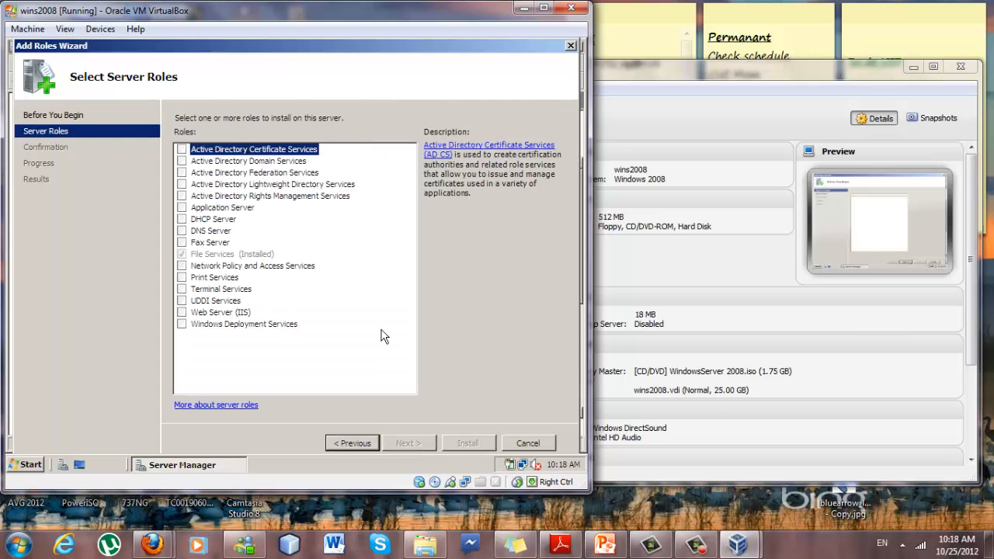
left_click(183, 162)
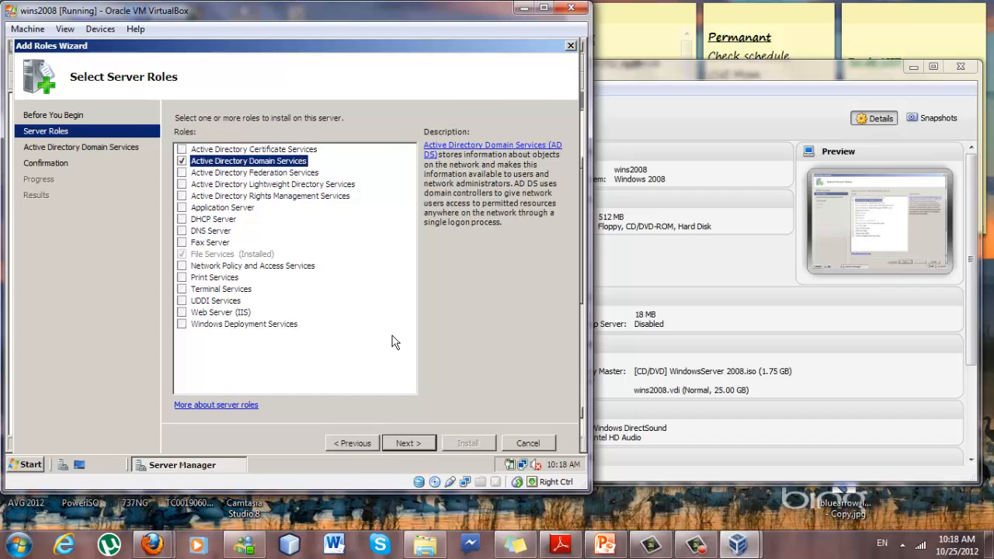
left_click(401, 442)
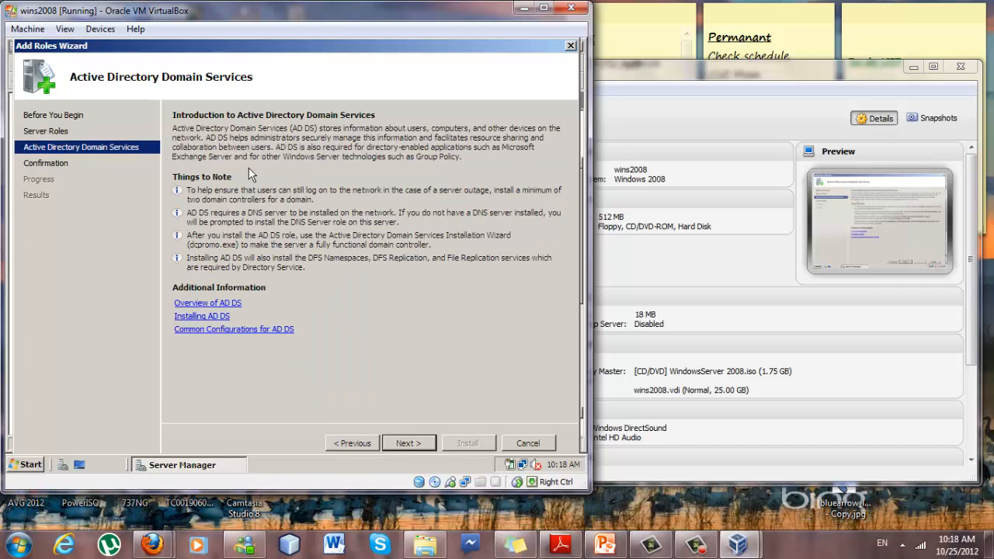
left_click(400, 443)
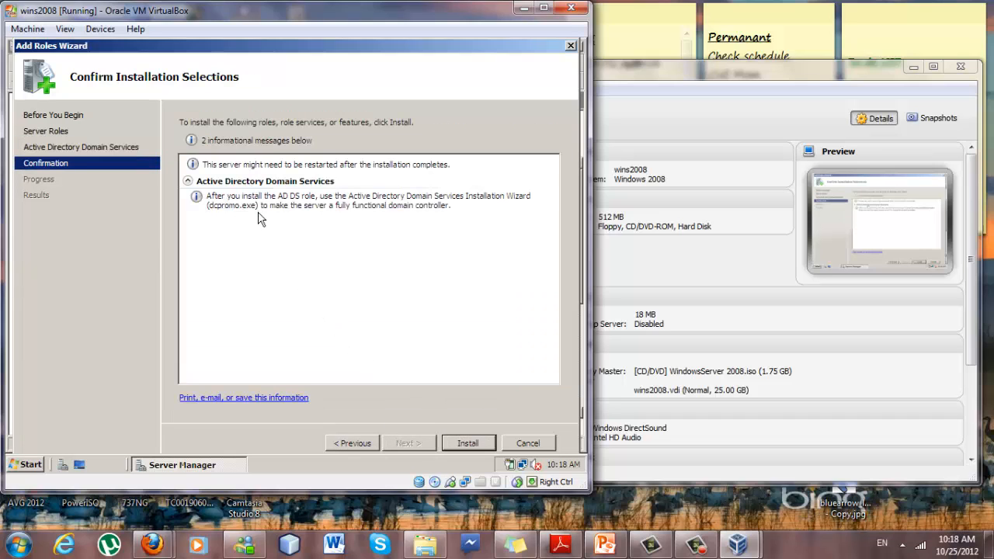
Install the Active Directory Domain Services role and wait for the results.
left_click(466, 442)
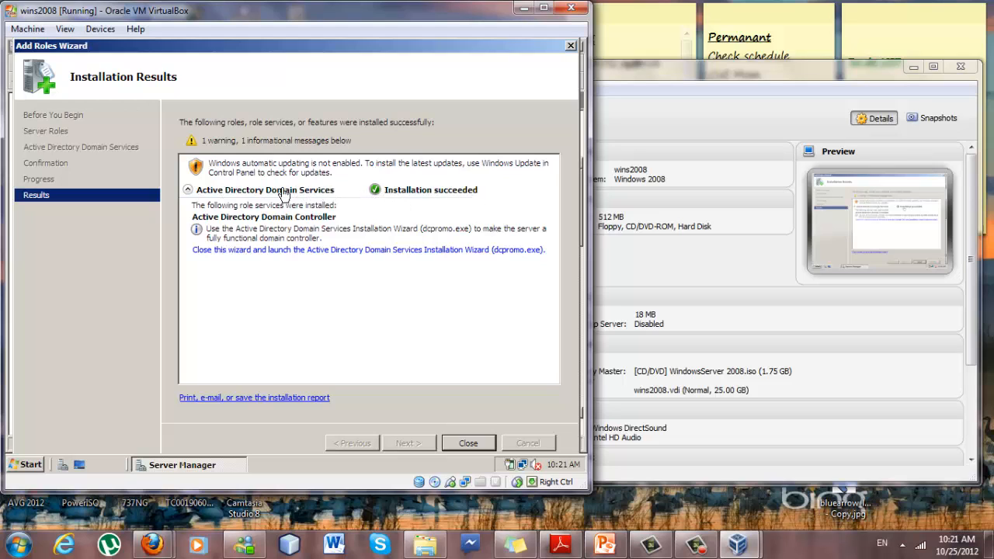
Launch dcpromo and choose to create a new domain in a new forest.
left_click(329, 252)
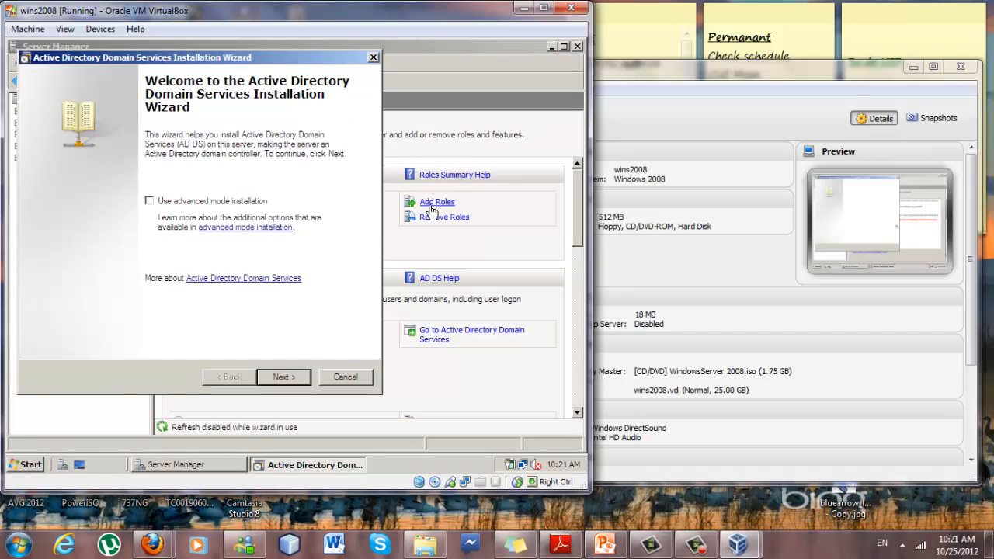
left_click(276, 377)
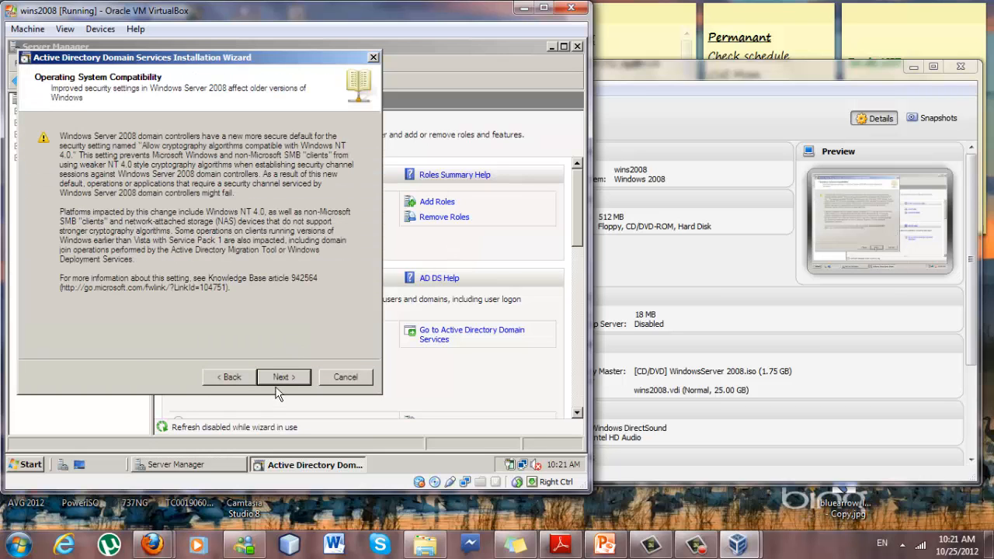
left_click(278, 383)
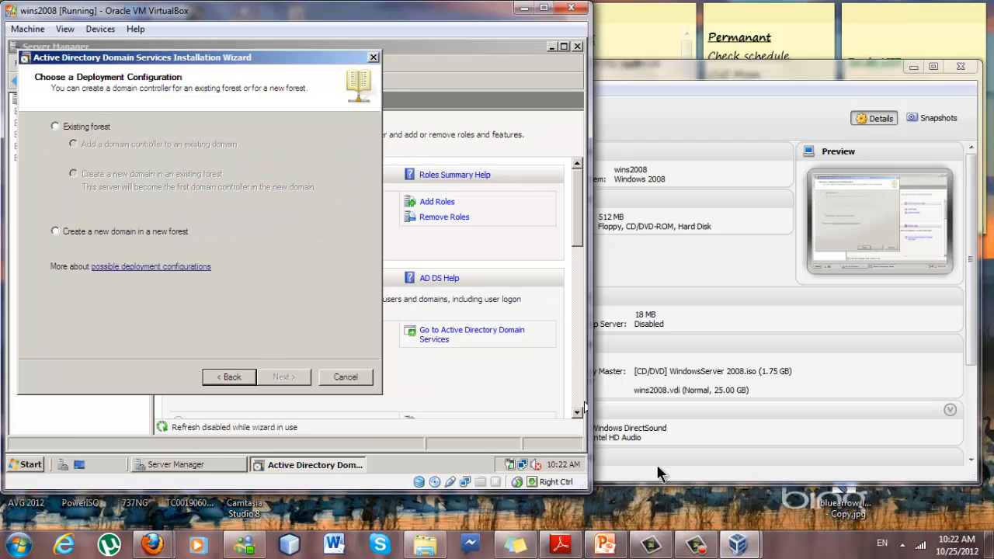
left_click(696, 547)
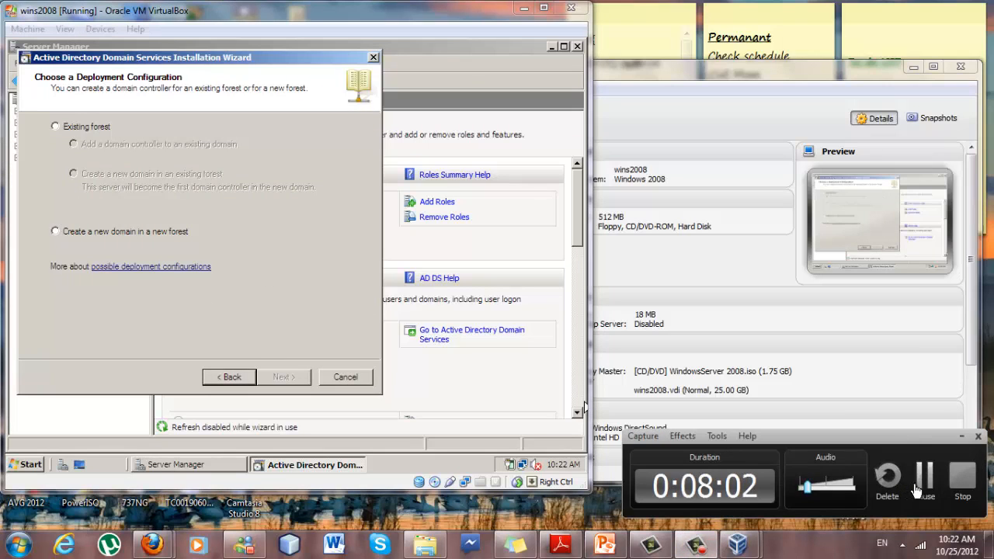
left_click(919, 485)
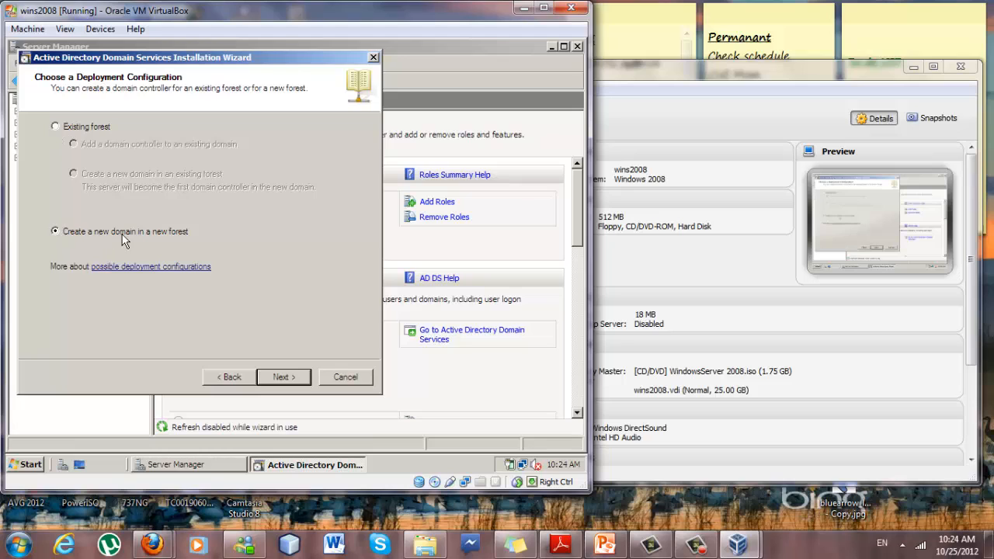
Name the forest root domain corp.com.
left_click(279, 377)
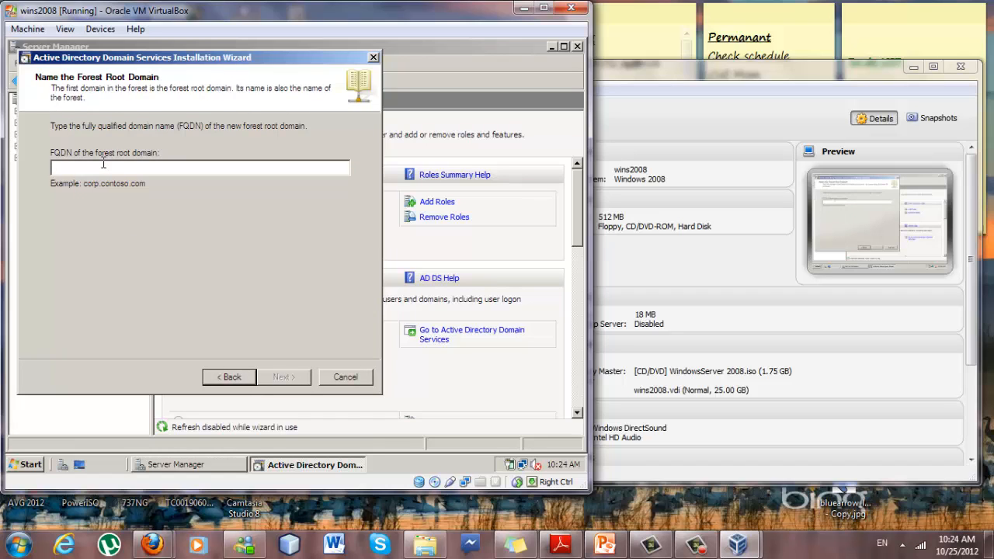
type("corp")
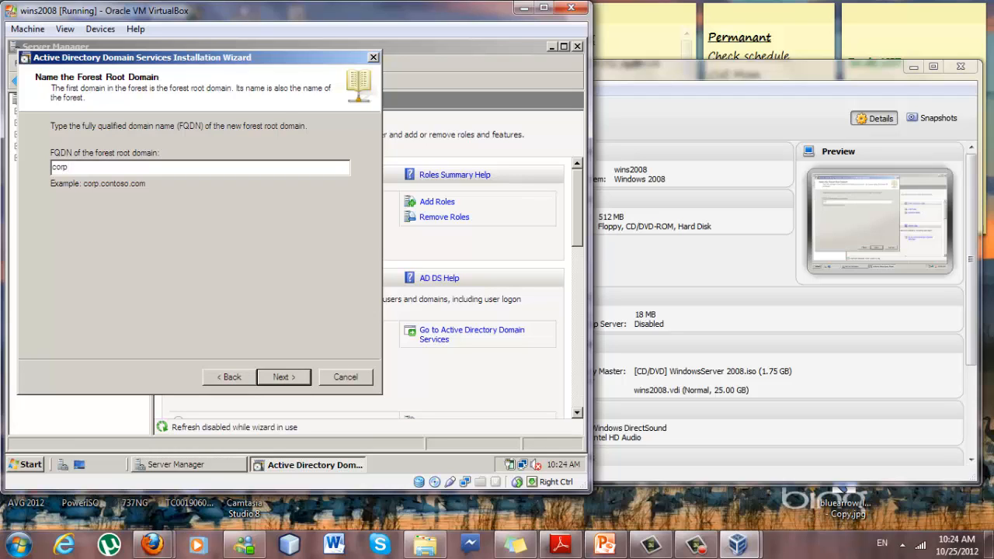
type(".com")
left_click(286, 378)
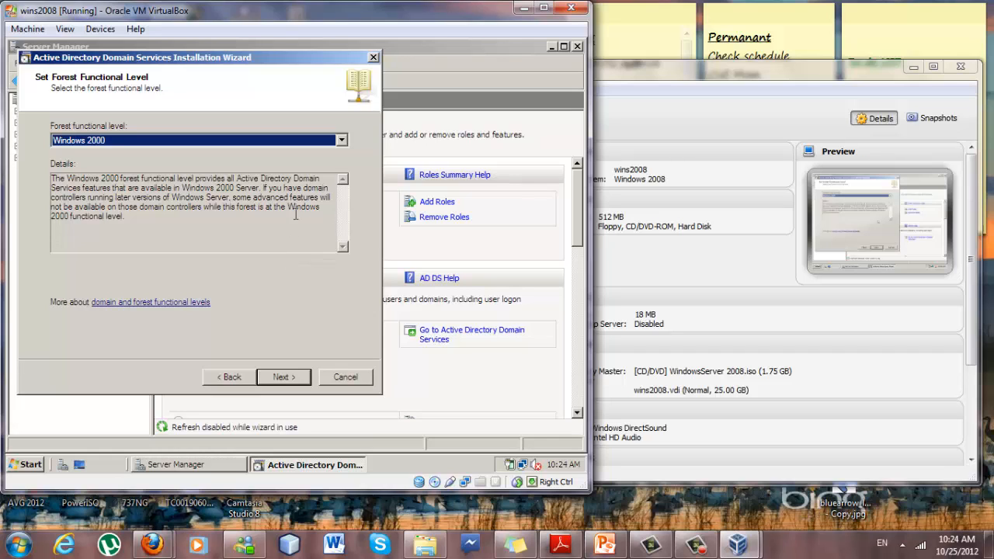
Set the forest functional level to Windows Server 2008.
left_click(342, 141)
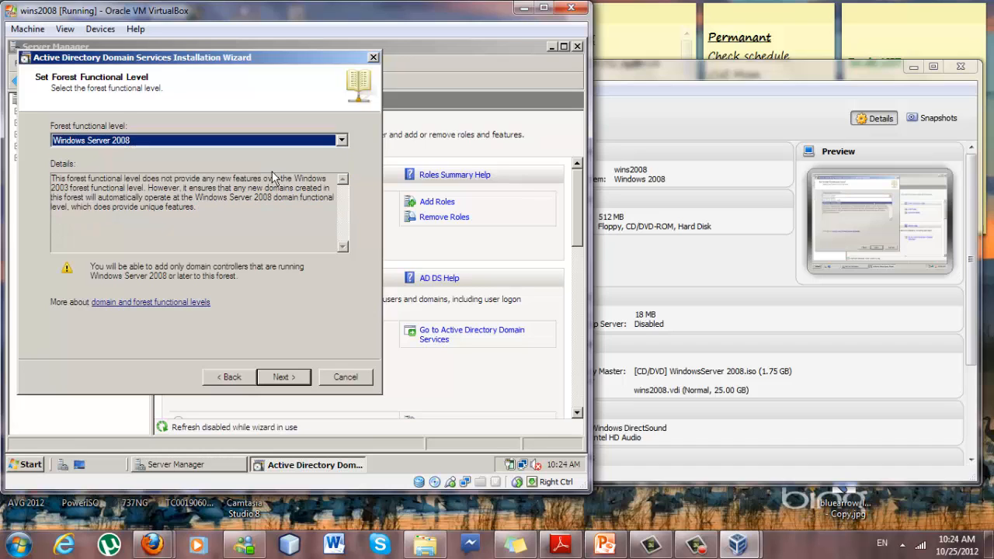
left_click(272, 173)
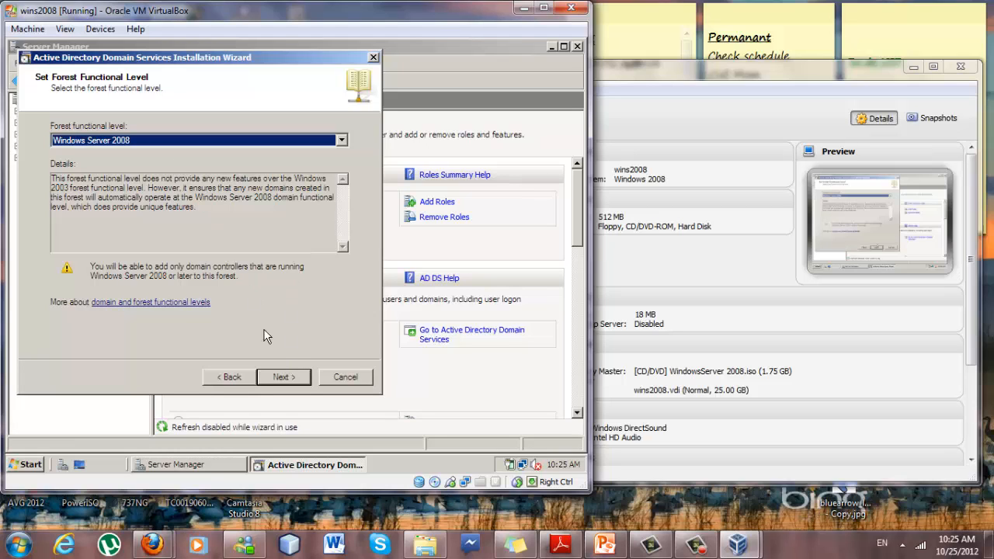
left_click(275, 378)
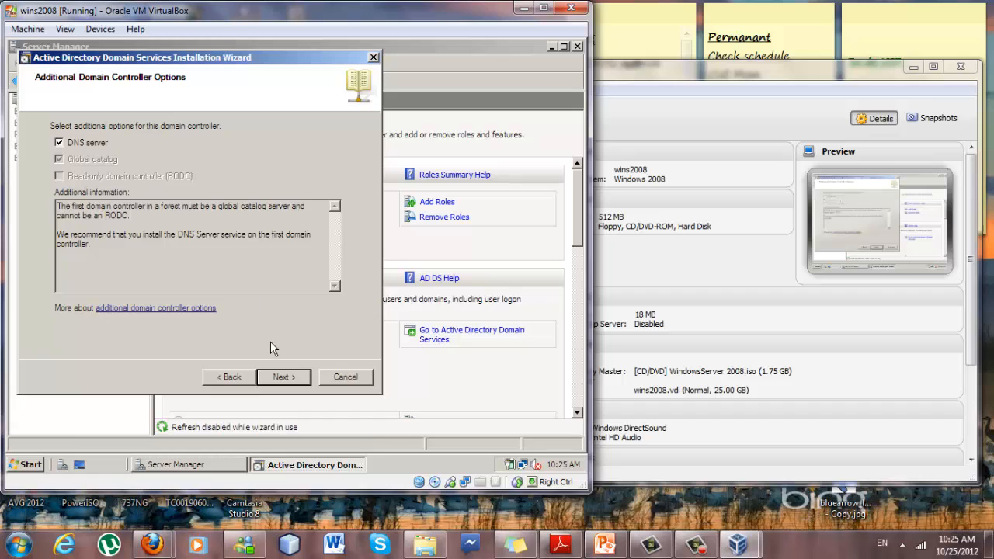
Keep DNS server checked and get past the static IP and DNS delegation warnings.
left_click(278, 375)
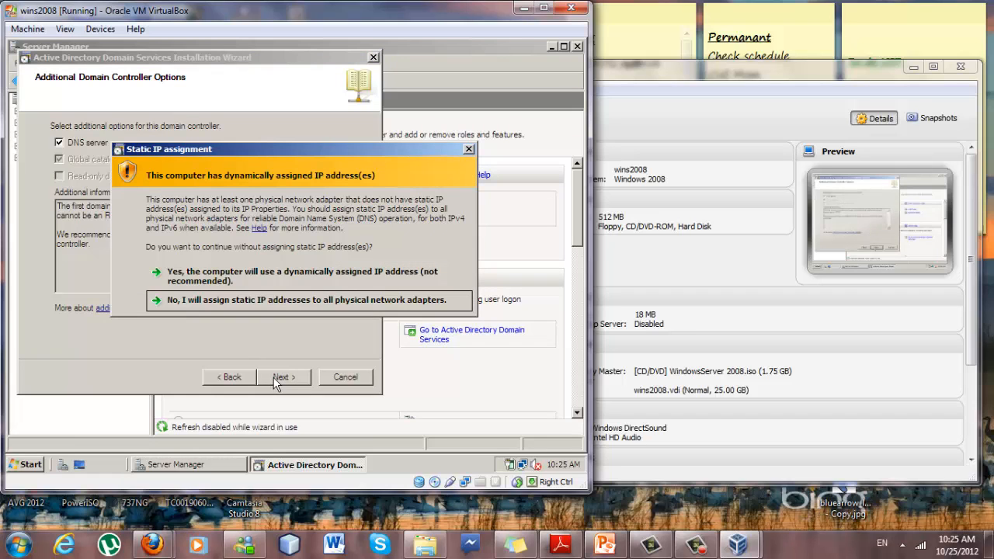
left_click(247, 304)
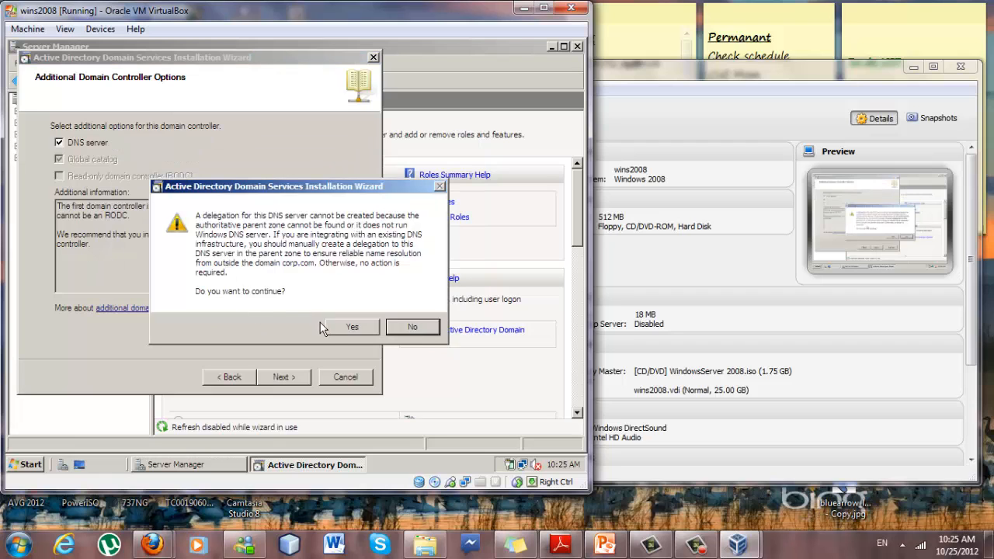
left_click(336, 326)
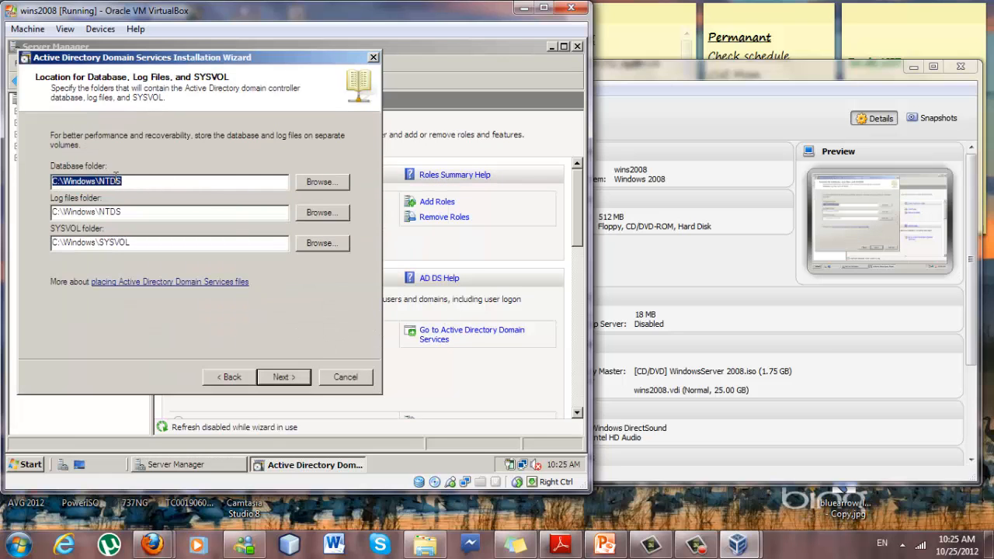
Keep the default C:\Windows\NTDS database, log and SYSVOL folder locations.
left_click(128, 212)
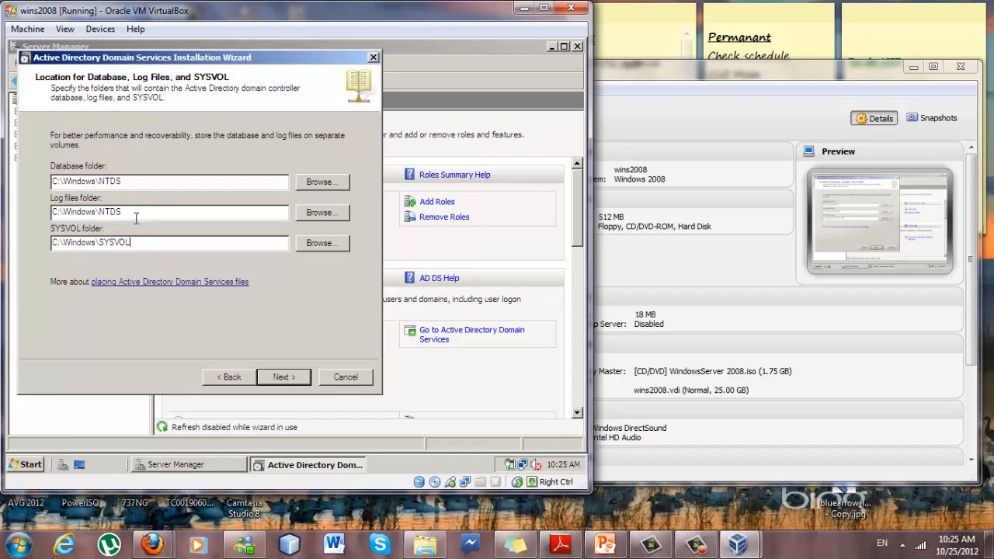
left_click(130, 178)
left_click(280, 377)
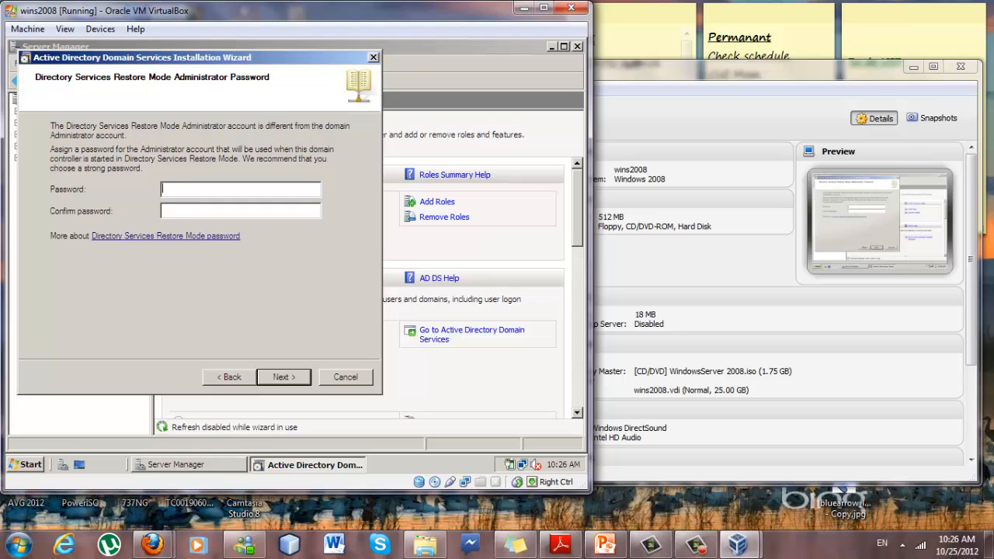
Set and confirm the Directory Services Restore Mode password.
type("P@ssw0rd")
key("Tab")
type("P@ssw0rd")
left_click(288, 377)
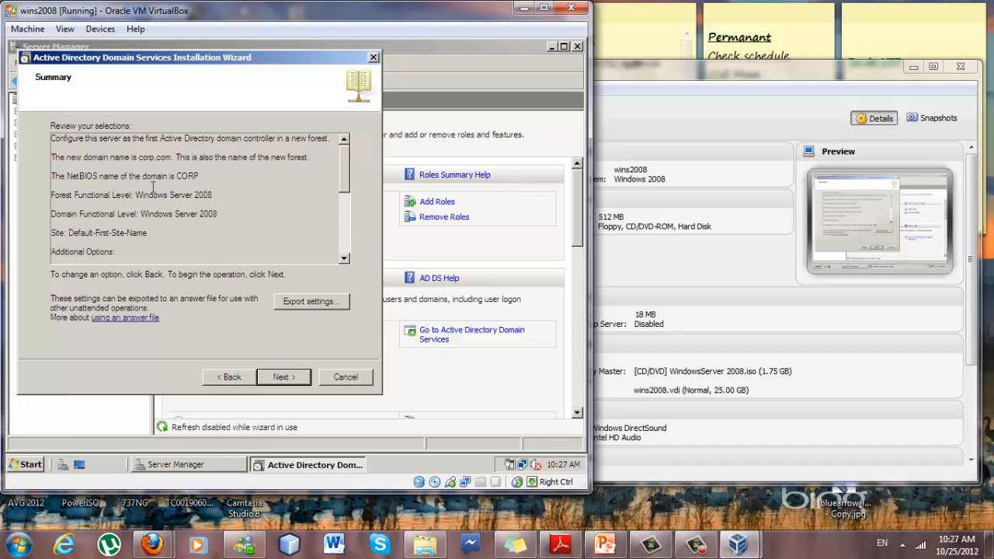
Review the corp.com forest summary and begin configuring AD DS.
scroll(153, 140, "down", 5)
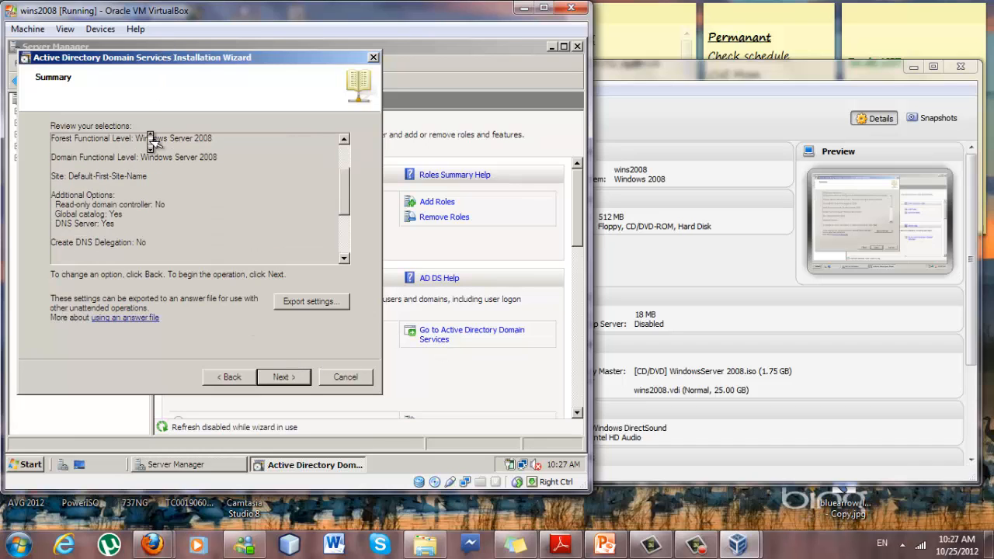
scroll(175, 223, "up", 5)
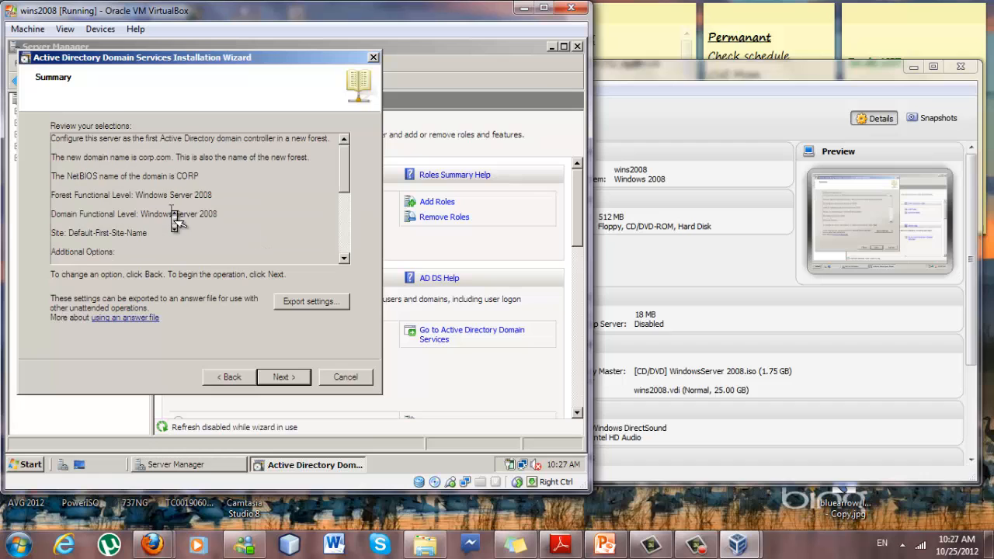
scroll(175, 214, "down", 5)
scroll(171, 190, "up", 5)
scroll(176, 194, "down", 5)
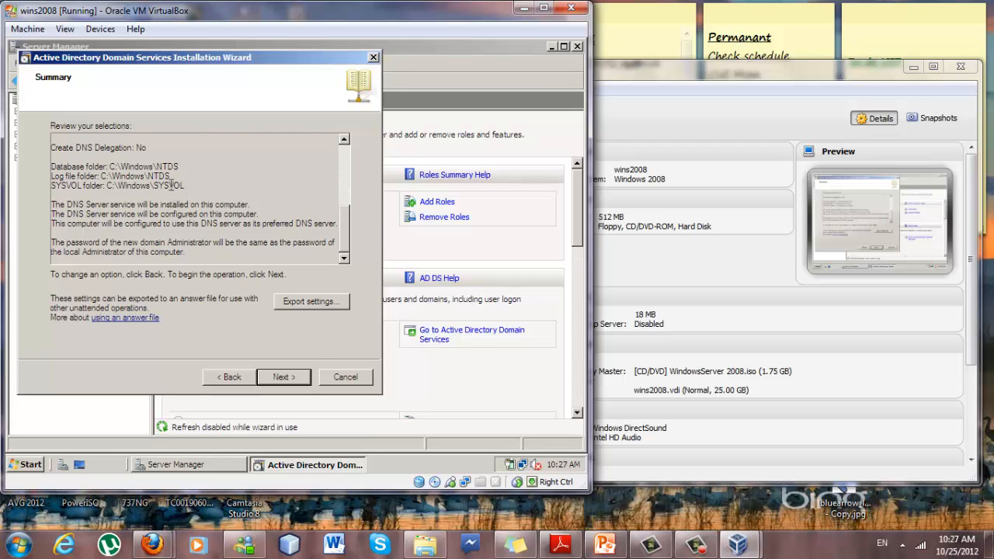
left_click(277, 378)
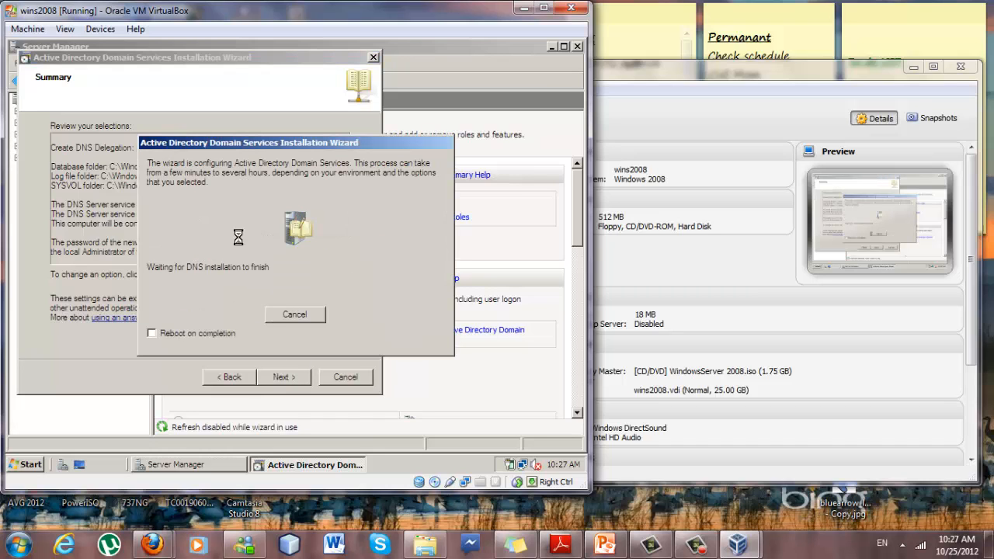
Let the corp.com AD DS configuration complete and close the finished wizard.
mouse_move(752, 527)
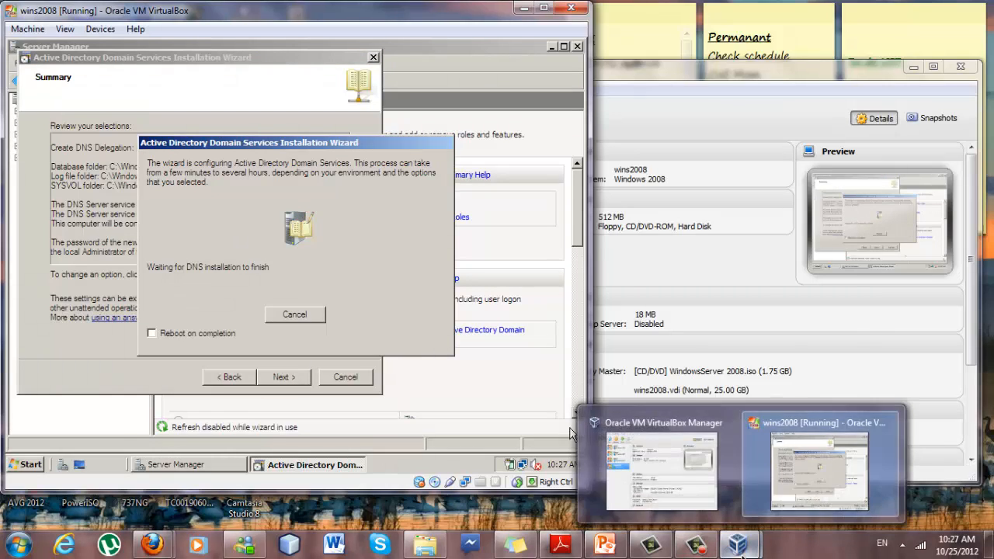
left_click(699, 548)
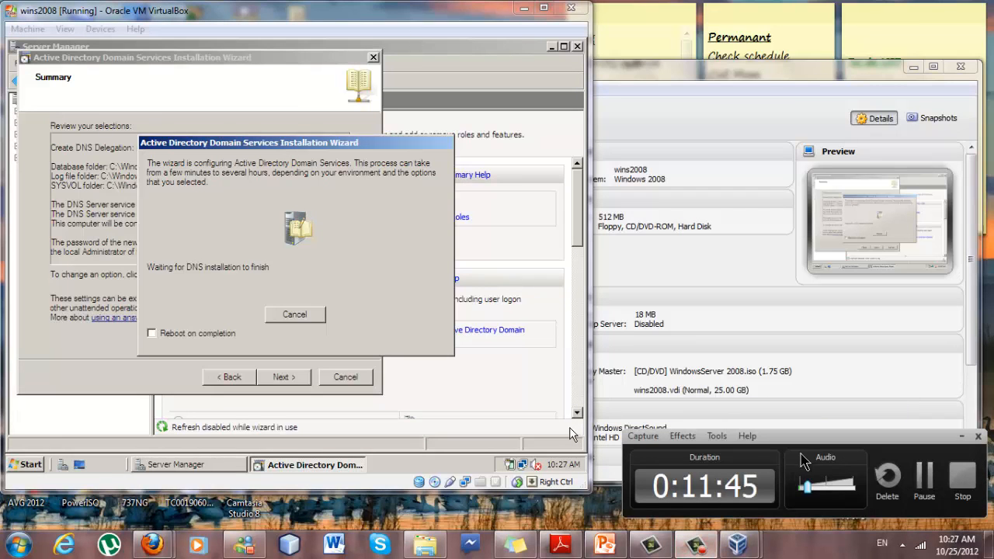
left_click(921, 476)
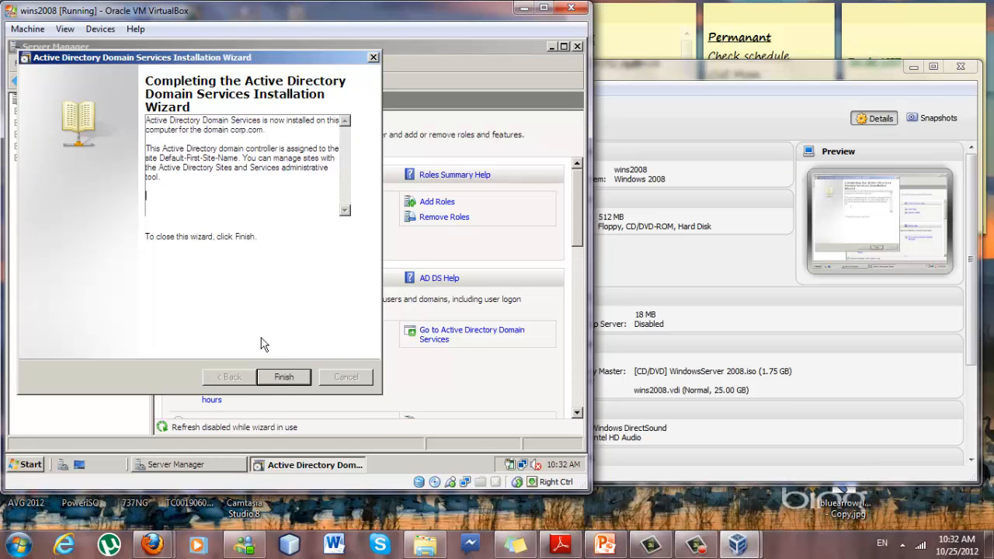
left_click(280, 380)
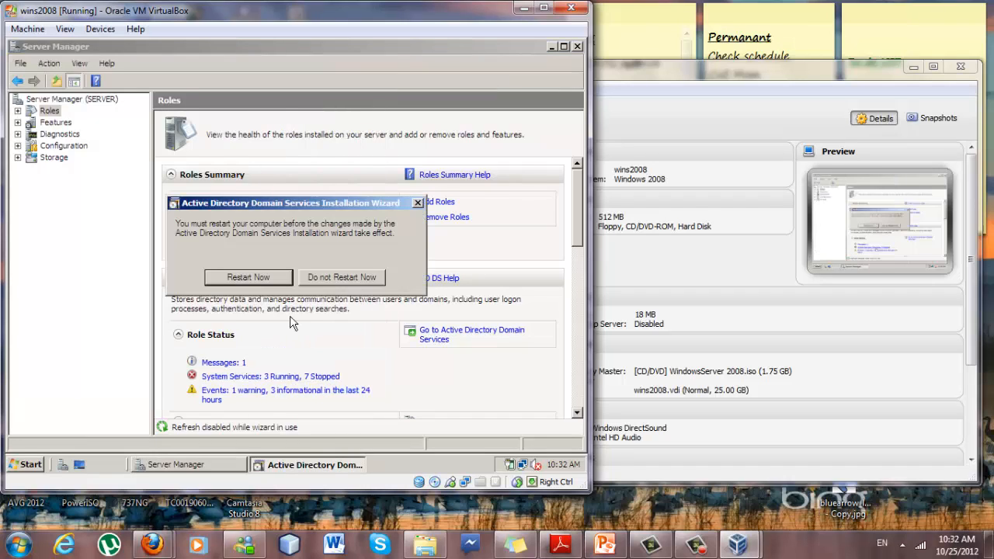
Restart the server immediately to apply the domain controller changes.
left_click(264, 284)
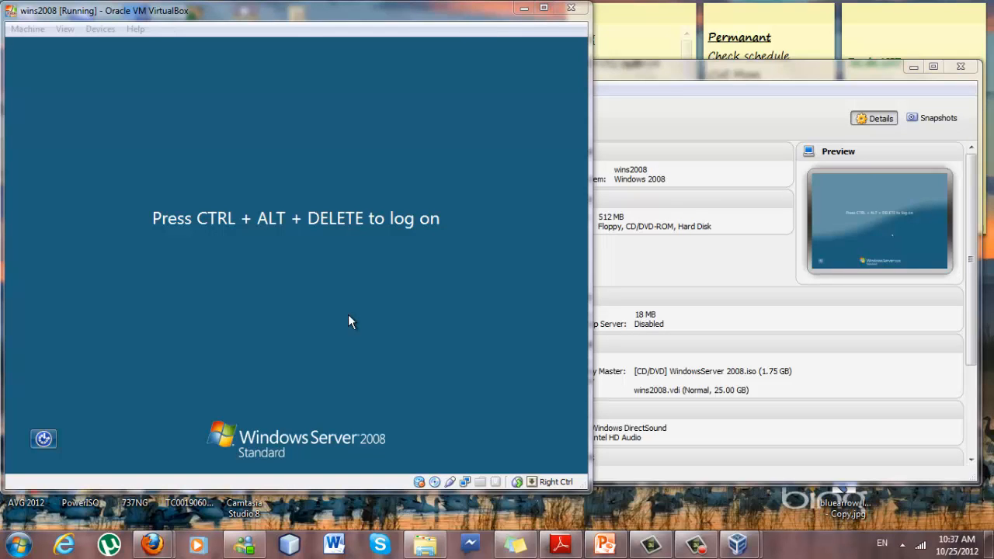
Send Ctrl+Alt+Del to the server VM and log on as CORP\Administrator with the domain admin password.
left_click(352, 312)
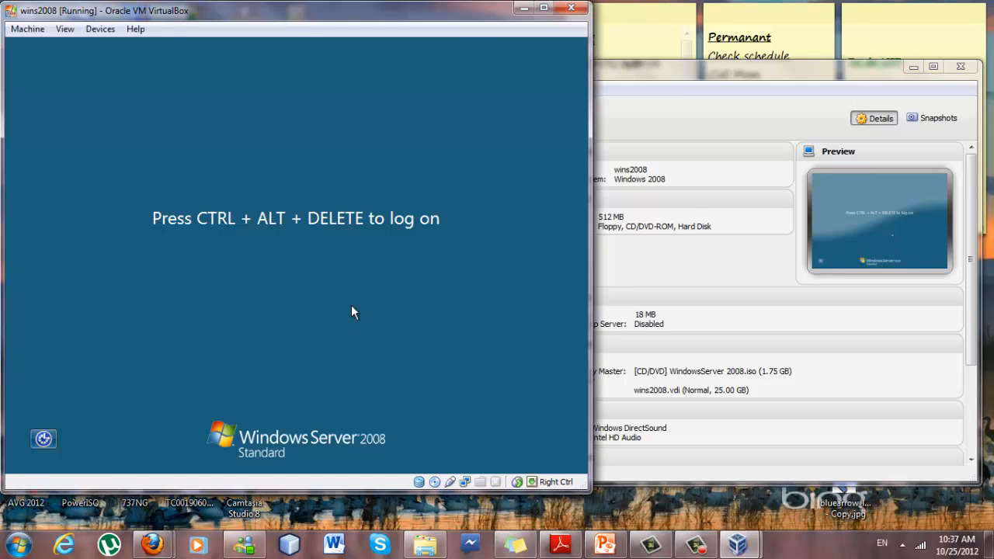
key("Control_R+Delete")
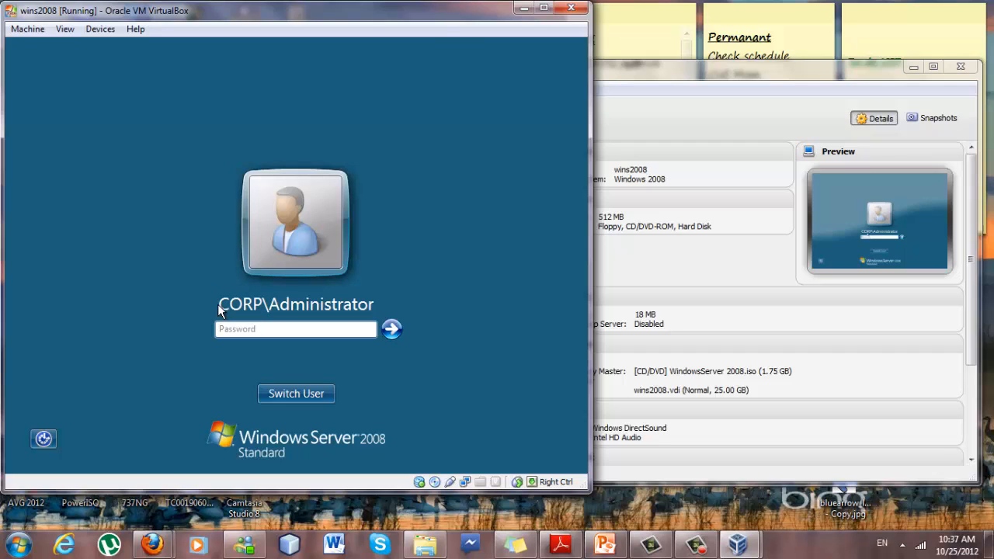
left_click(270, 332)
type("P@ssw0rd")
key("Return")
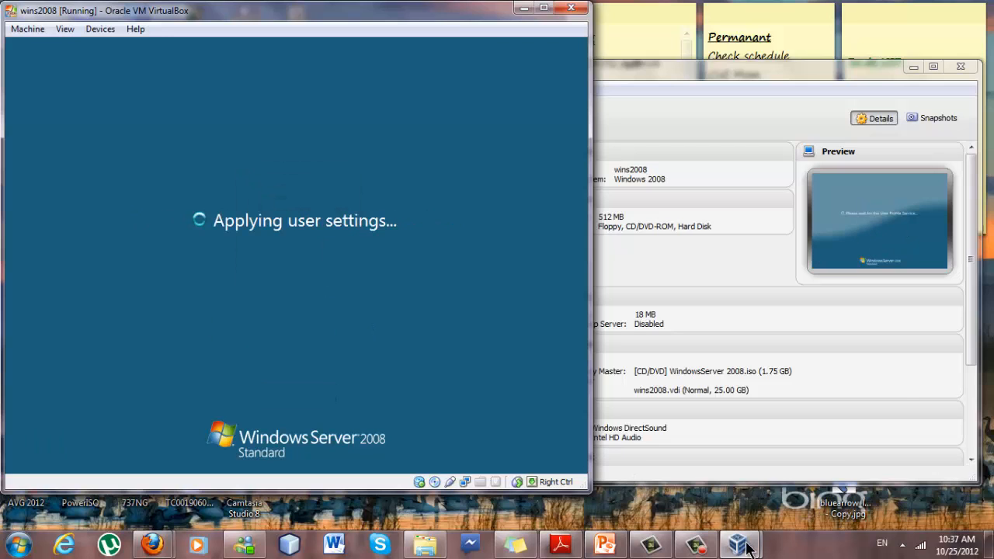
Switch to the Win7 client VM window waiting at the Client3 logon screen.
mouse_move(709, 551)
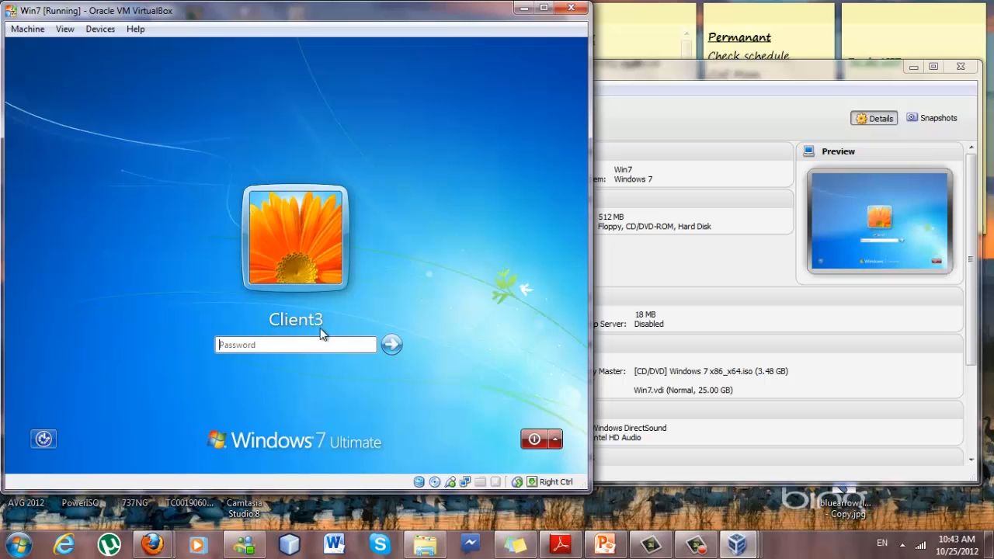
Log on to the Windows 7 client with the user's password, correcting a mistyped first attempt.
left_click(263, 345)
type("••")
key("BackSpace")
key("BackSpace")
type("•••••••••••")
key("Return")
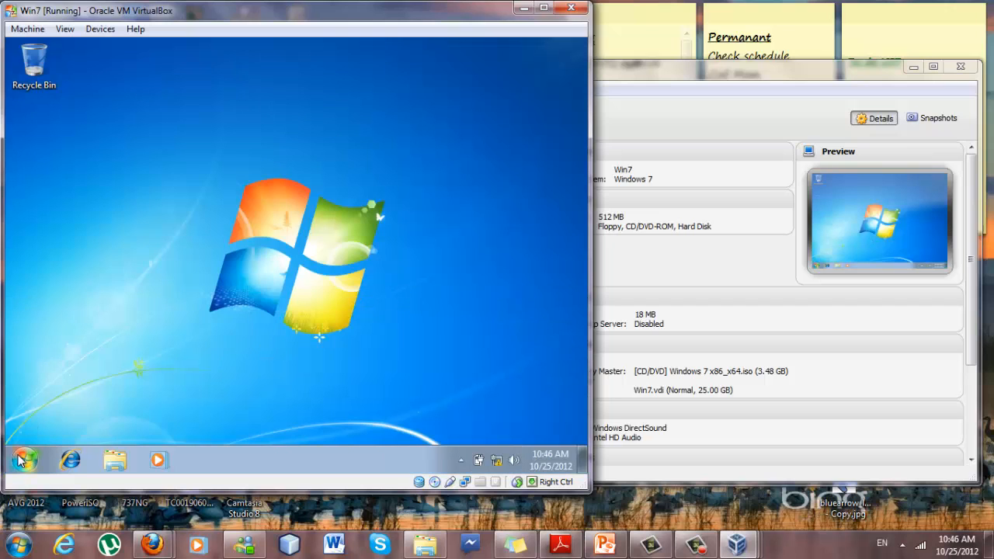
Open the Properties of Computer from the Start menu.
left_click(23, 460)
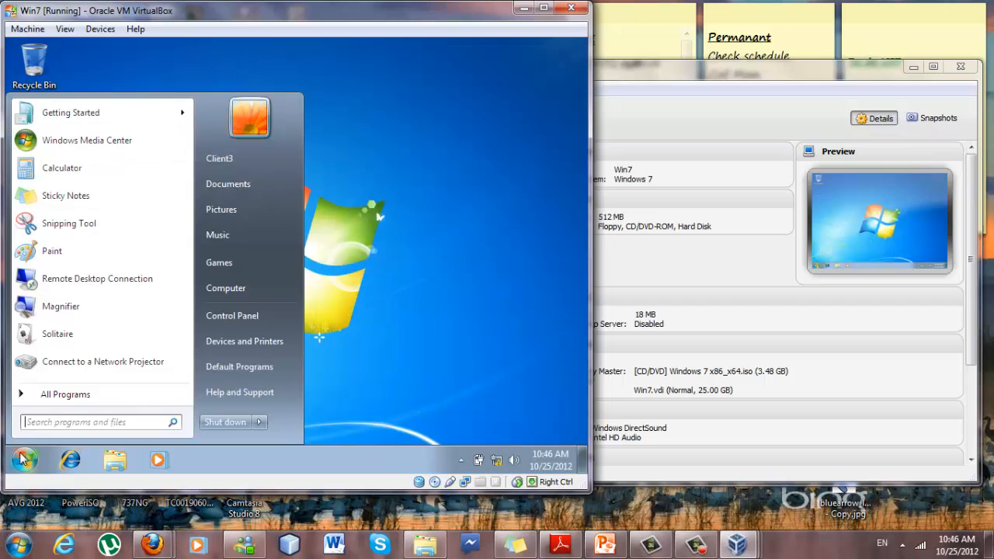
right_click(235, 293)
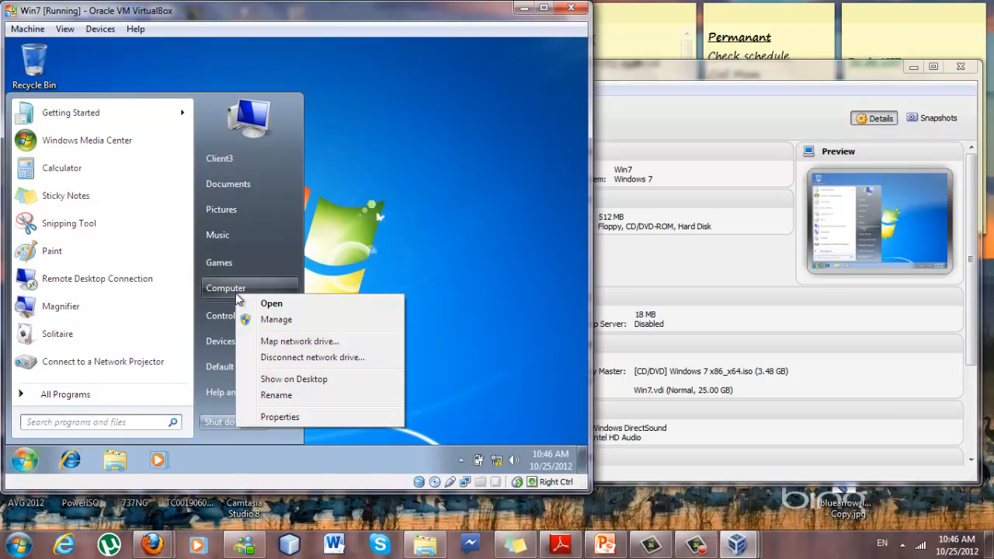
left_click(277, 417)
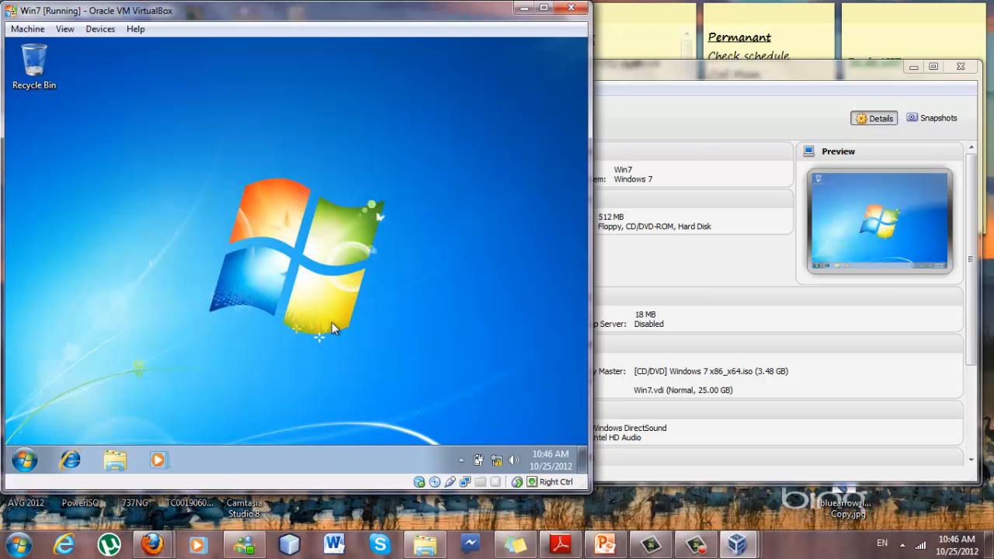
Open Change settings to show Client3-PC's Computer Name tab, still in WORKGROUP.
scroll(410, 348, "down", 2)
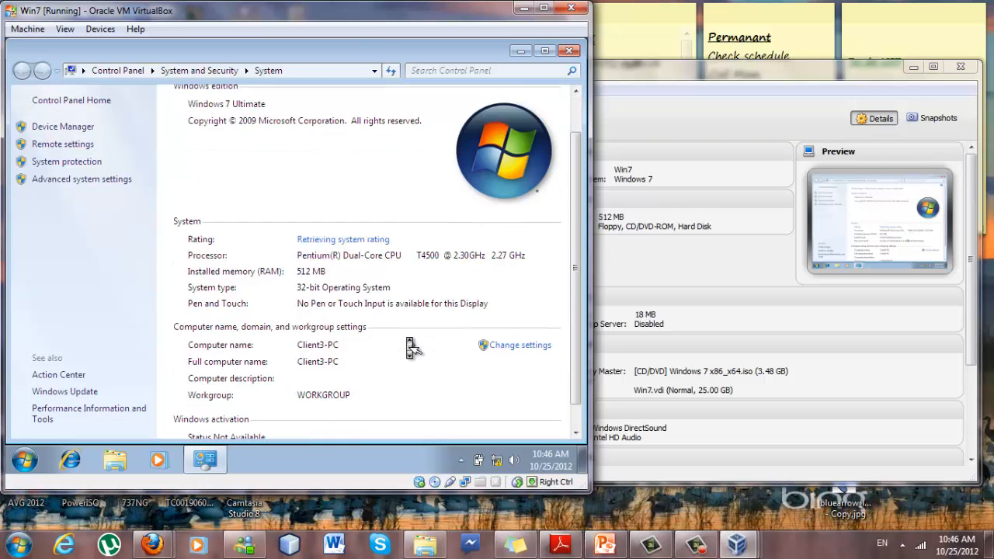
scroll(410, 347, "down", 1)
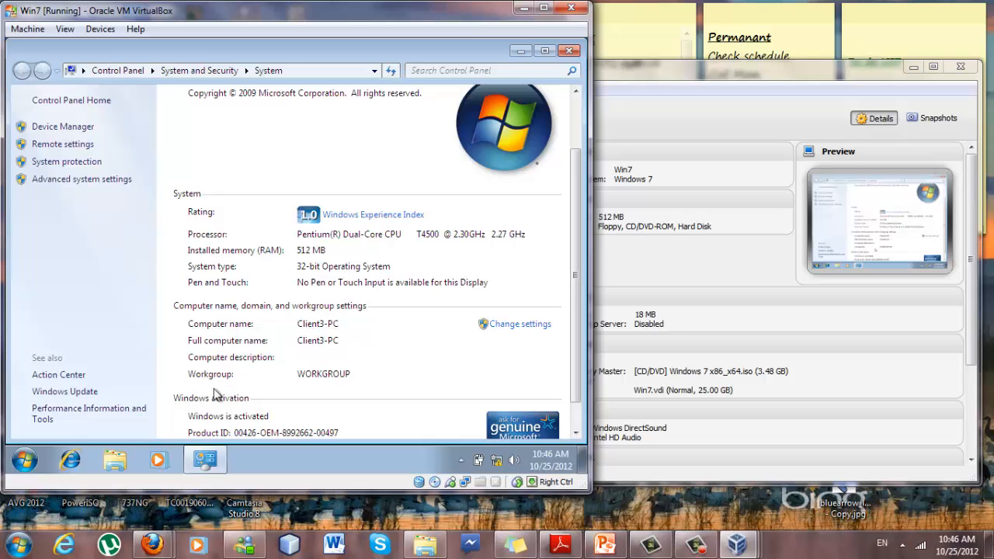
left_click(499, 327)
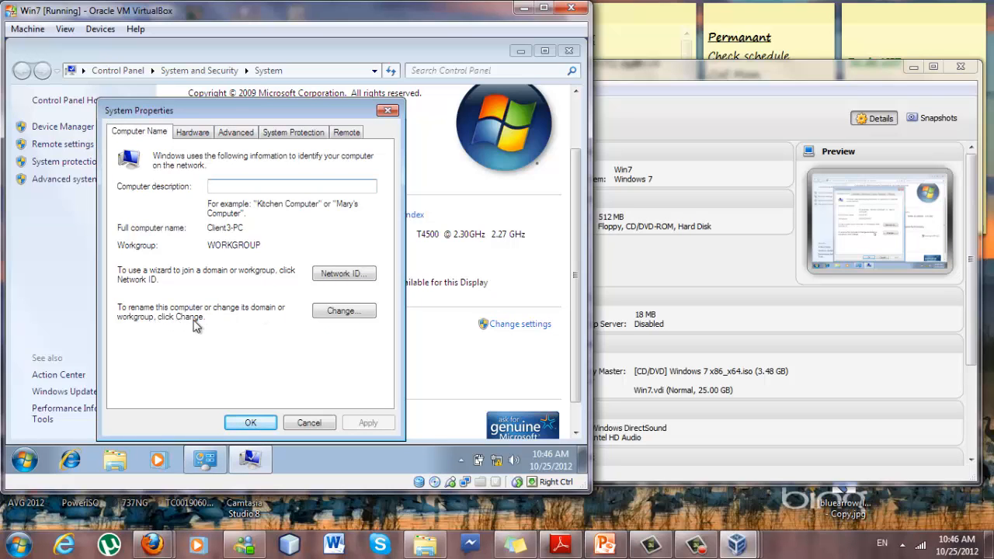
Make the computer a member of the domain 'corp', after checking the server's domain name.
left_click(321, 315)
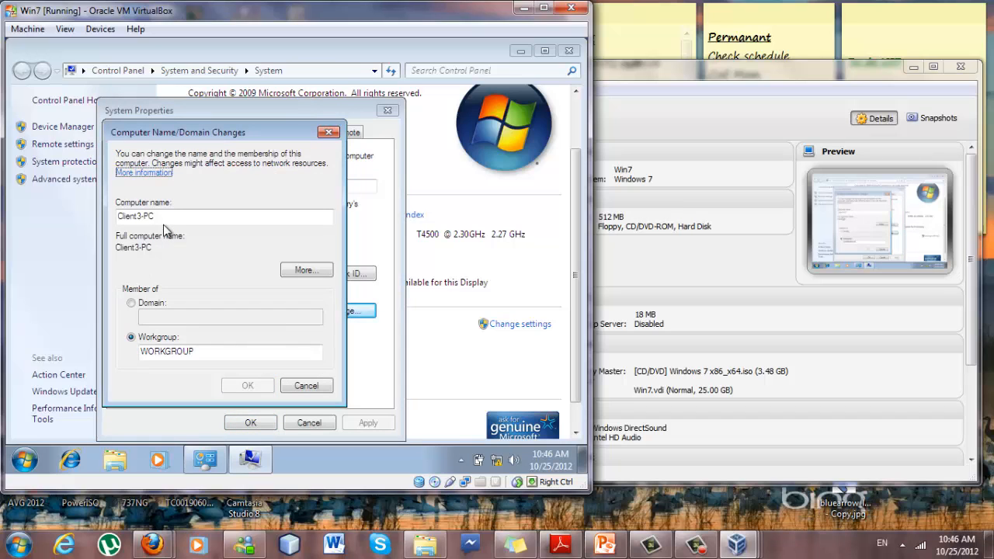
left_click(138, 306)
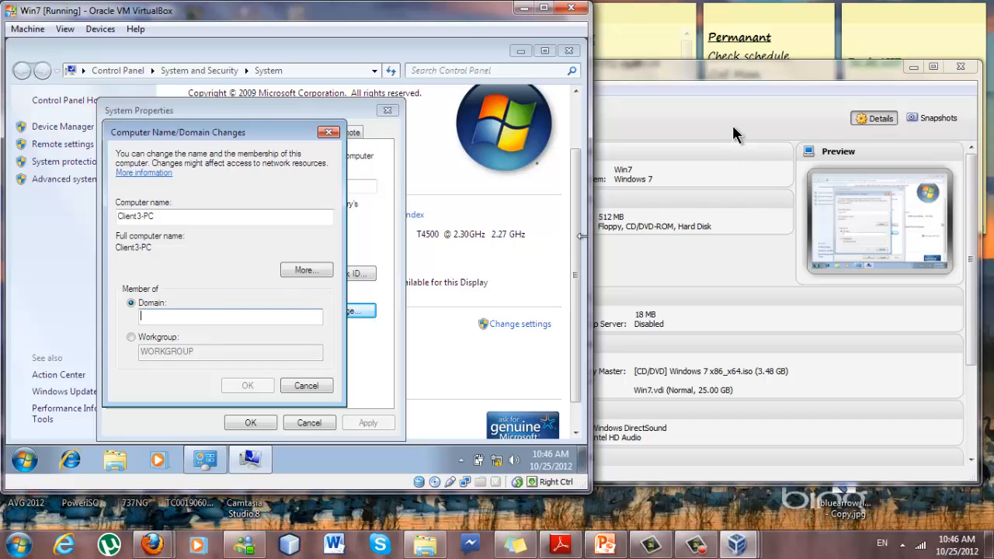
mouse_move(738, 546)
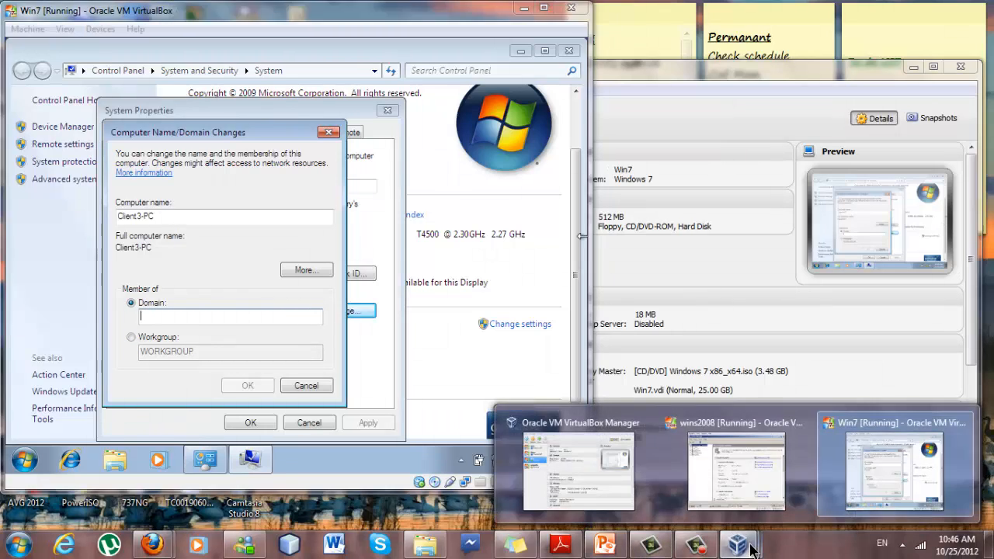
left_click(694, 495)
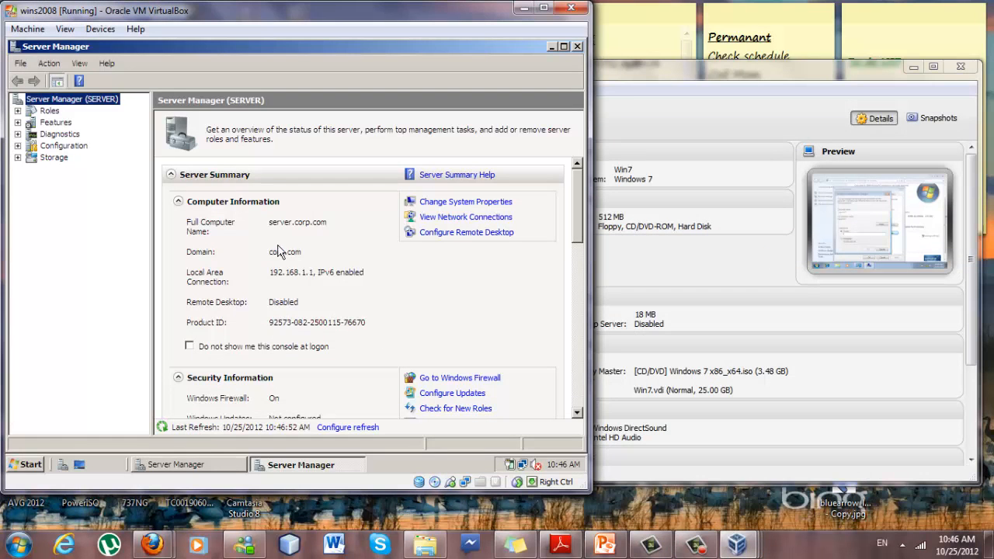
left_click(524, 10)
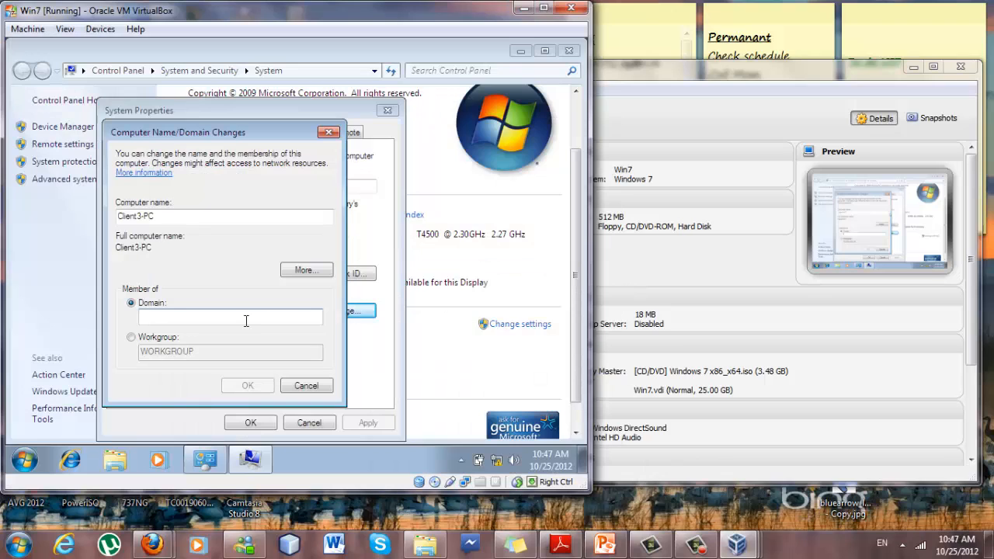
left_click(244, 320)
type("corp")
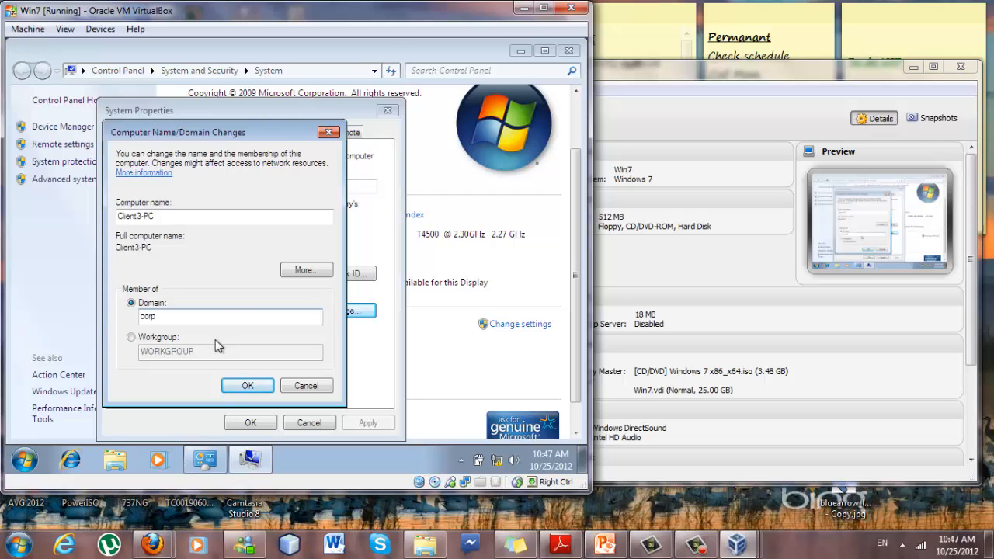
left_click(242, 384)
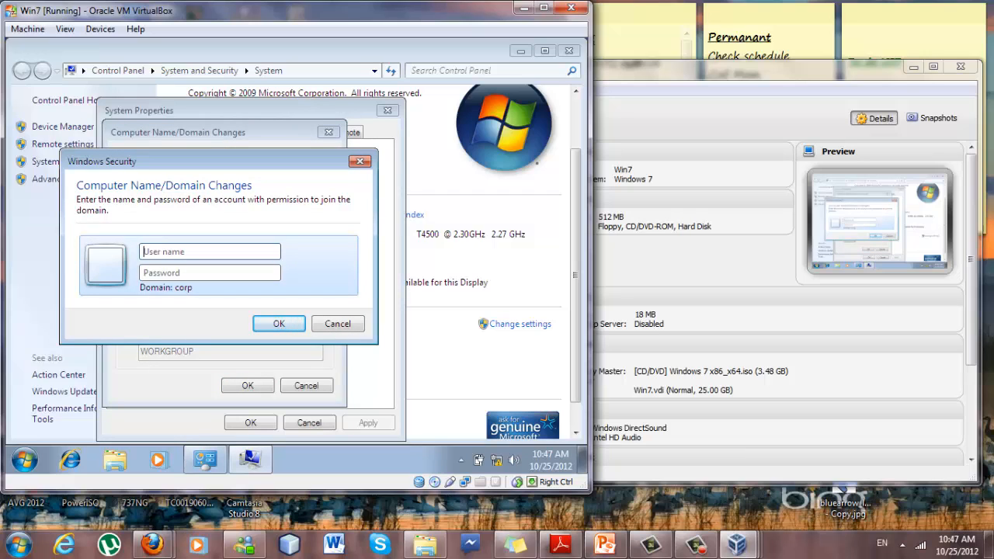
Authenticate as the domain Administrator, acknowledge the welcome and restart notices, and choose Restart Later.
type("AdministraP@ssw0rd")
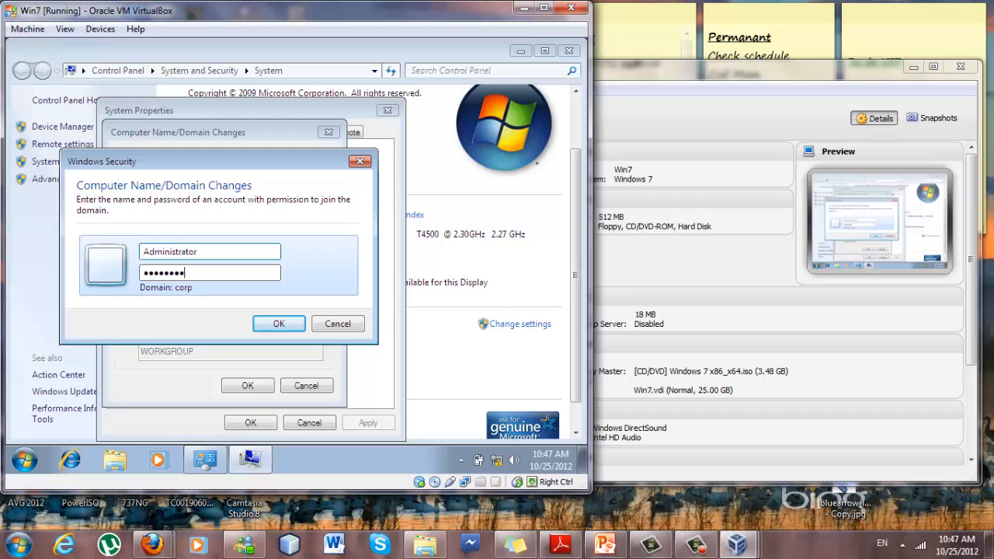
key("Return")
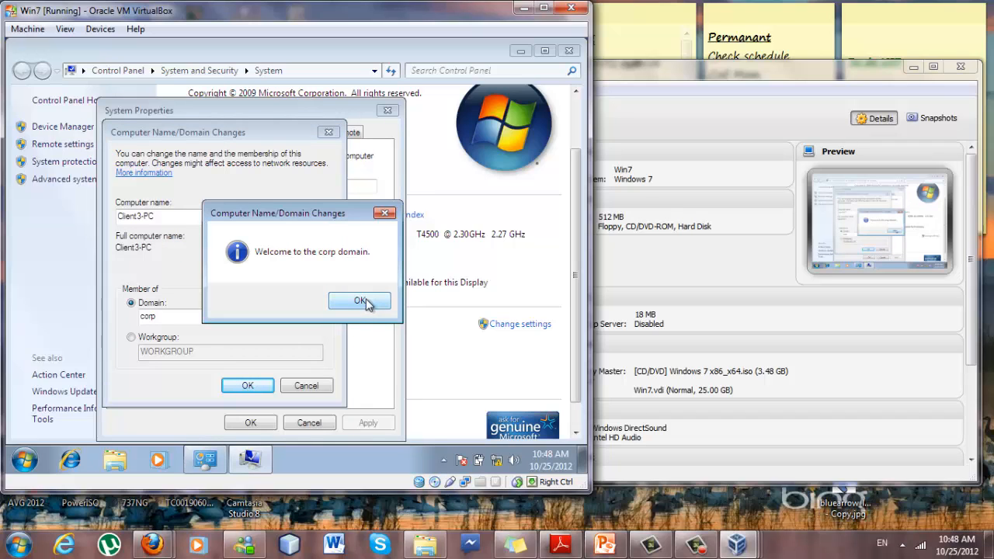
left_click(360, 301)
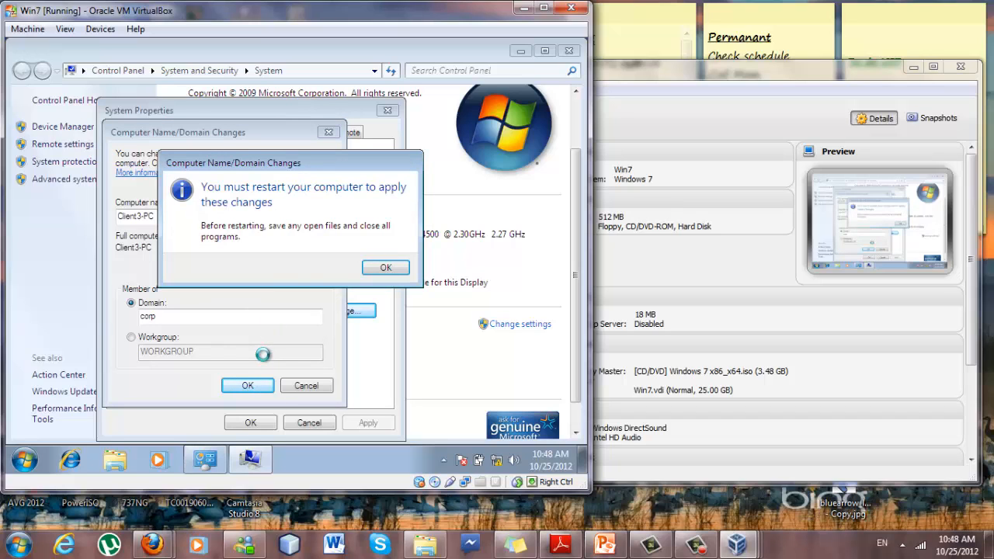
left_click(383, 272)
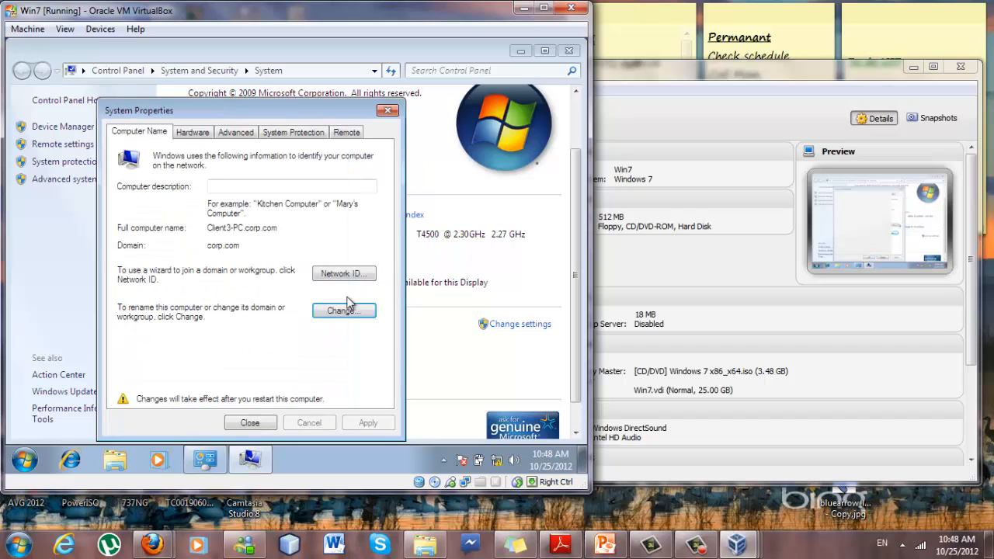
left_click(267, 421)
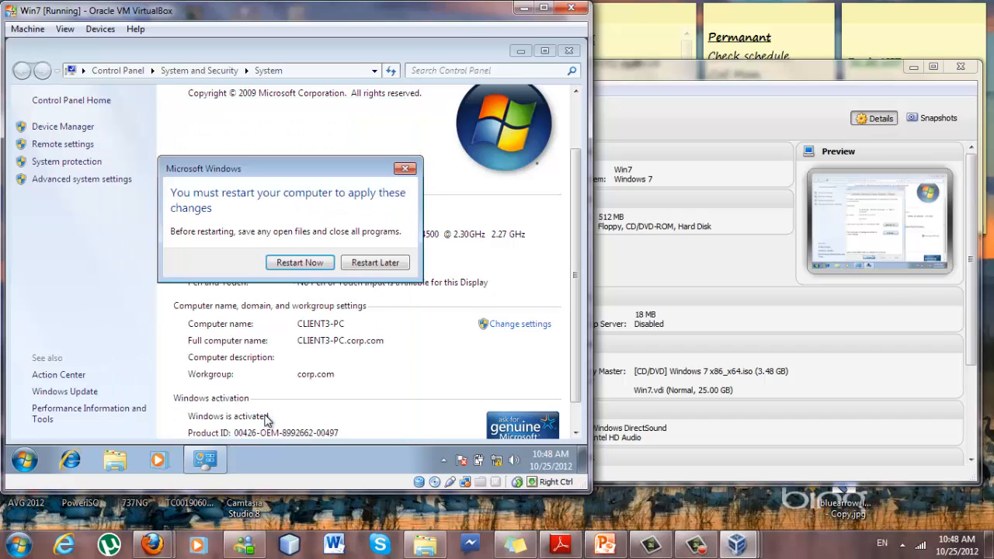
left_click(381, 268)
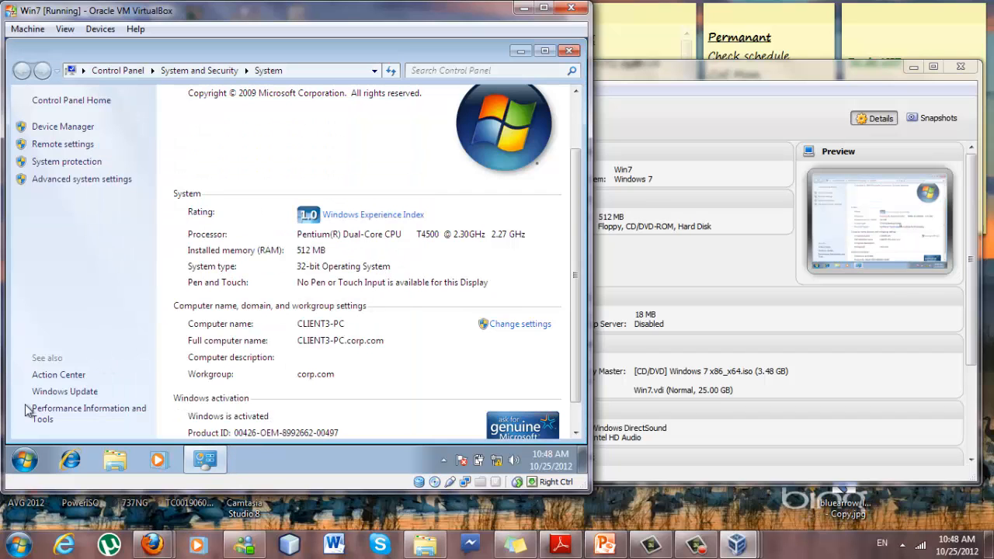
Search 'netw' to reach Network and Sharing Center and open Local Area Connection status.
left_click(24, 461)
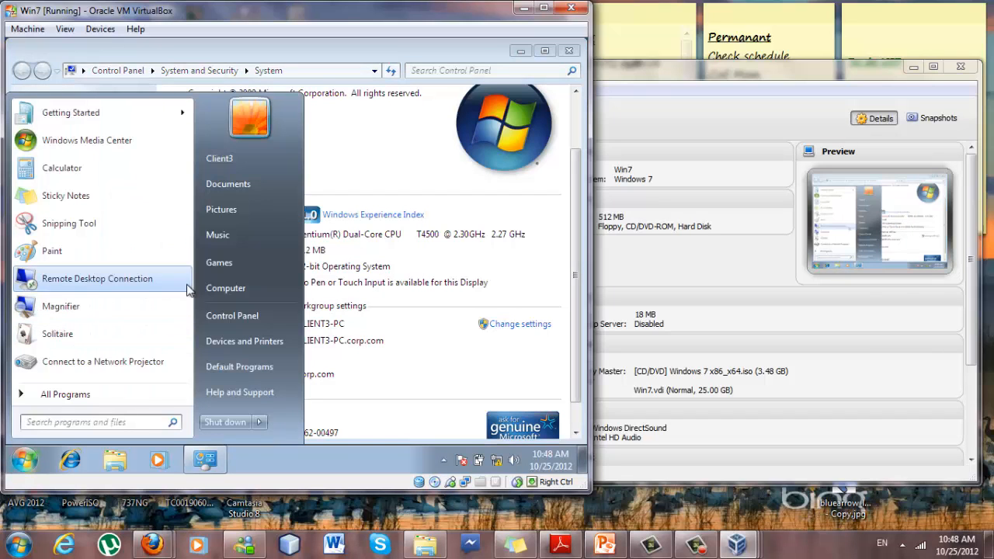
left_click(106, 423)
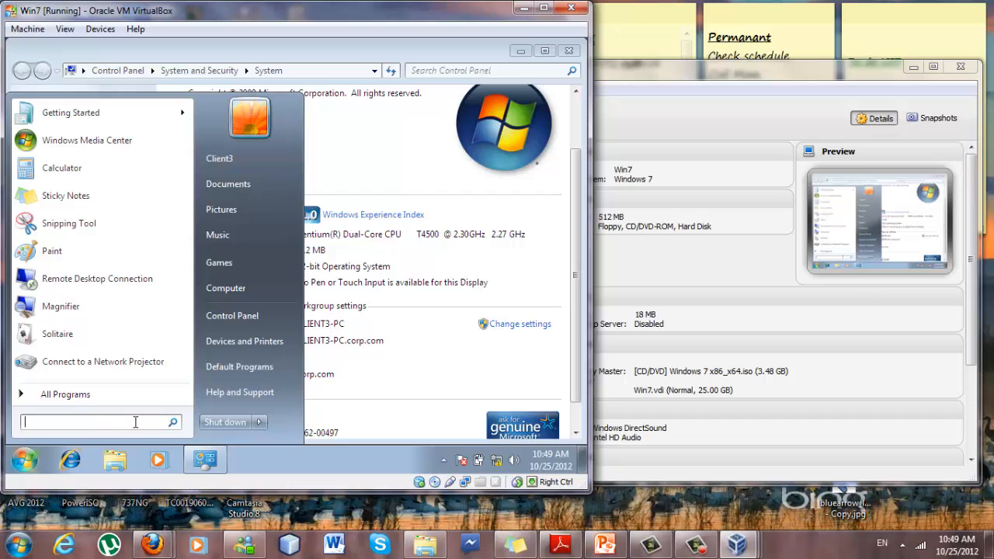
type("netw")
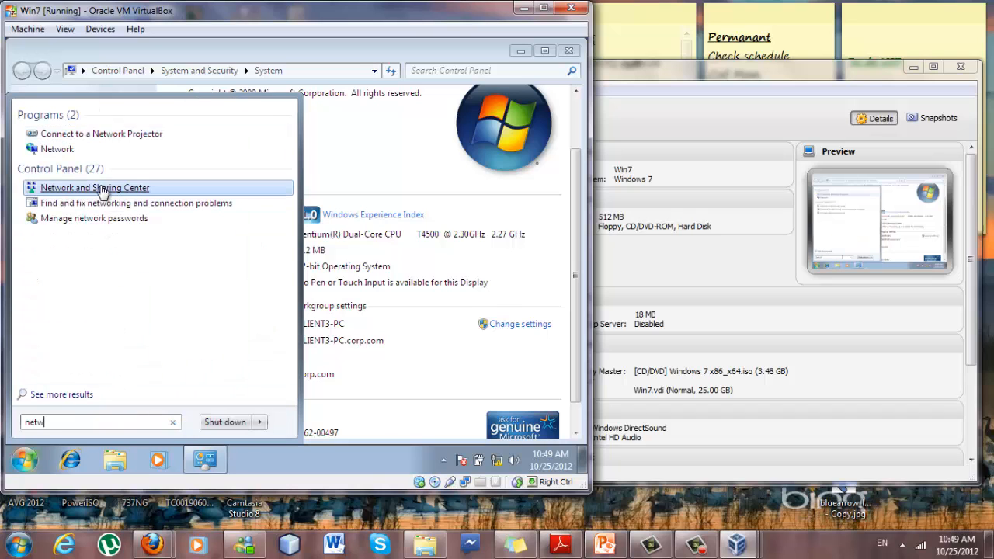
left_click(106, 189)
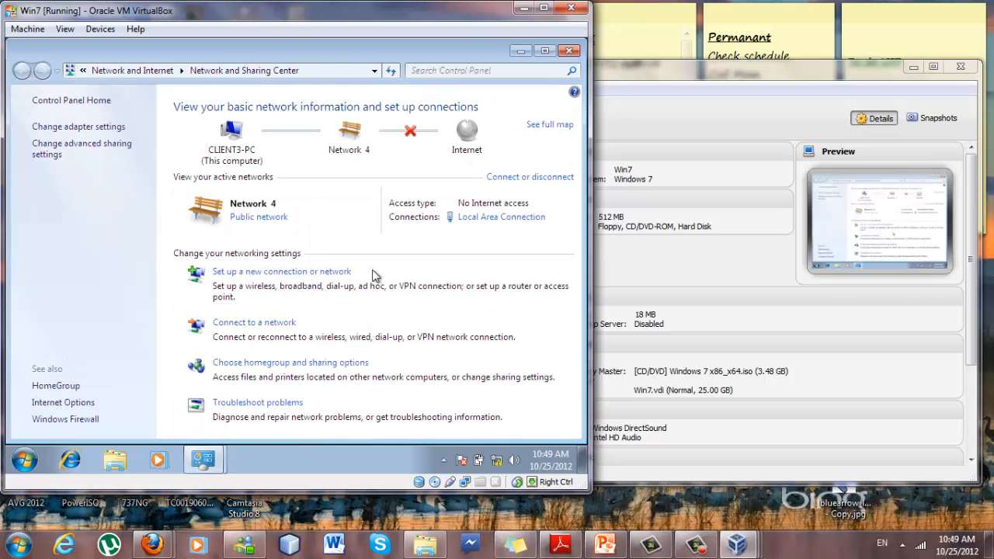
left_click(484, 218)
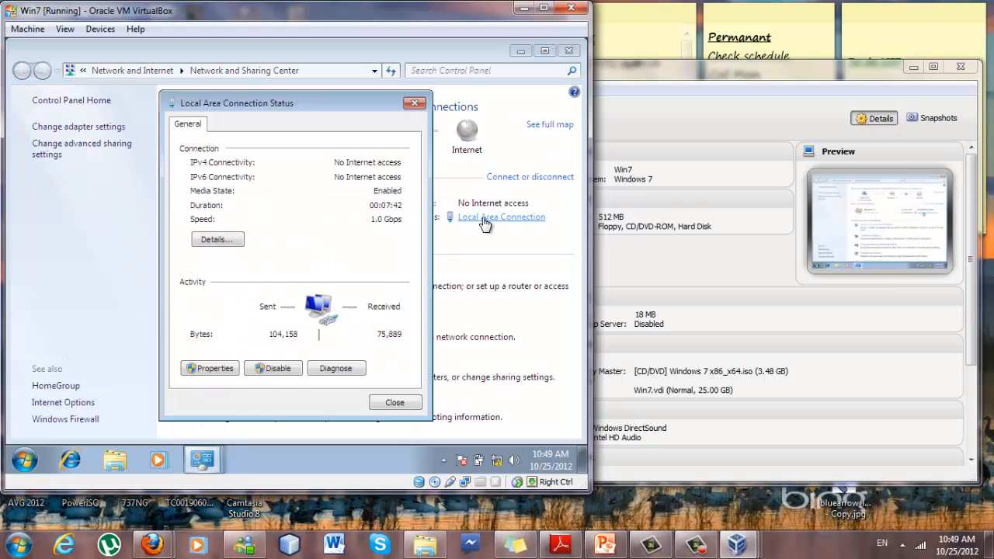
Apply static IPv4 192.168.1.2, mask 255.255.255.0, gateway and DNS 192.168.1.1 for TCP/IPv4.
left_click(218, 367)
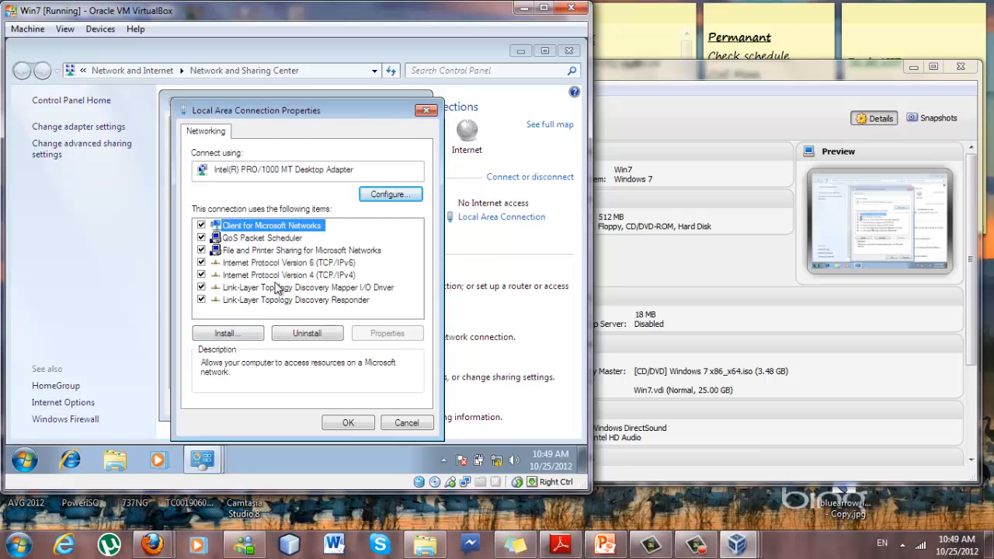
left_click(281, 276)
left_click(365, 333)
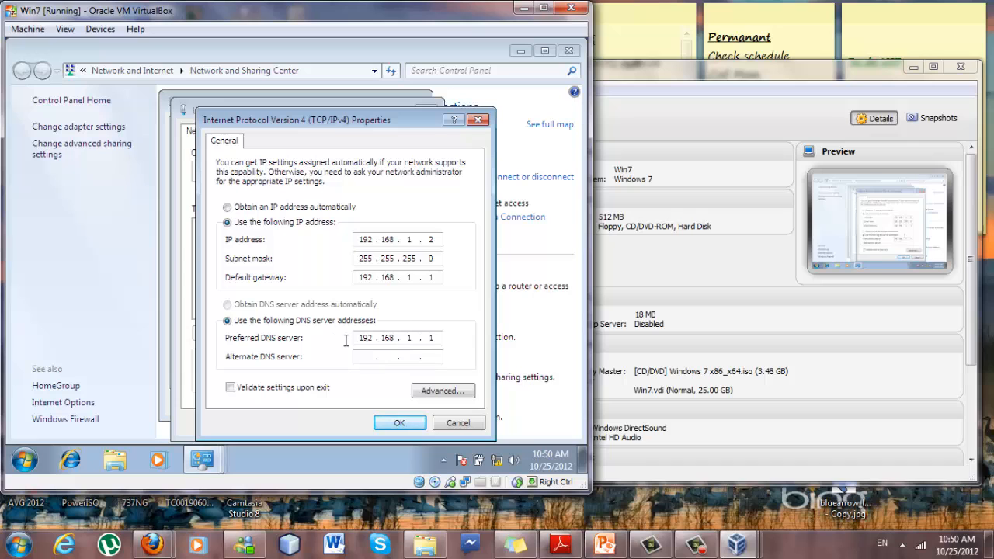
left_click(394, 423)
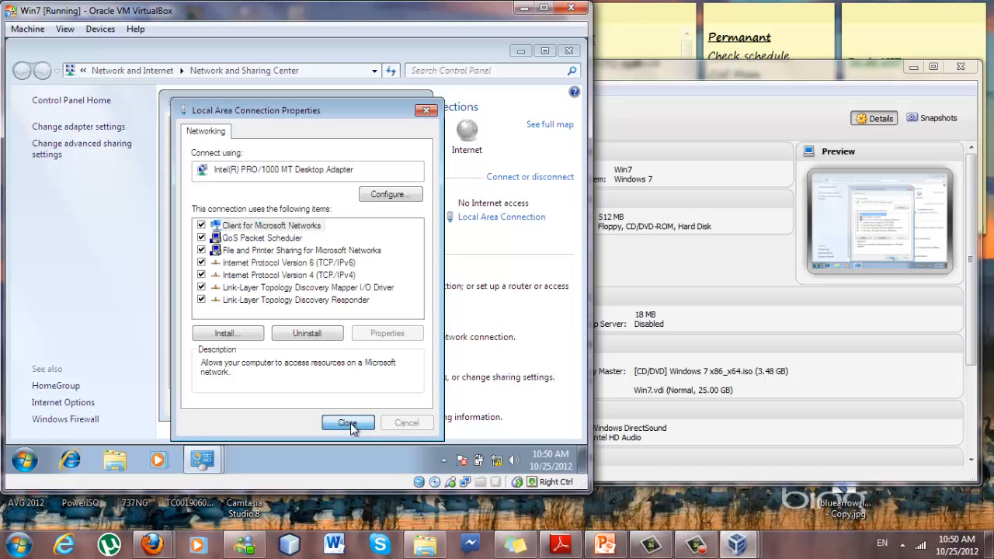
Close the connection properties, the status window and the Network and Sharing Center.
key("Return")
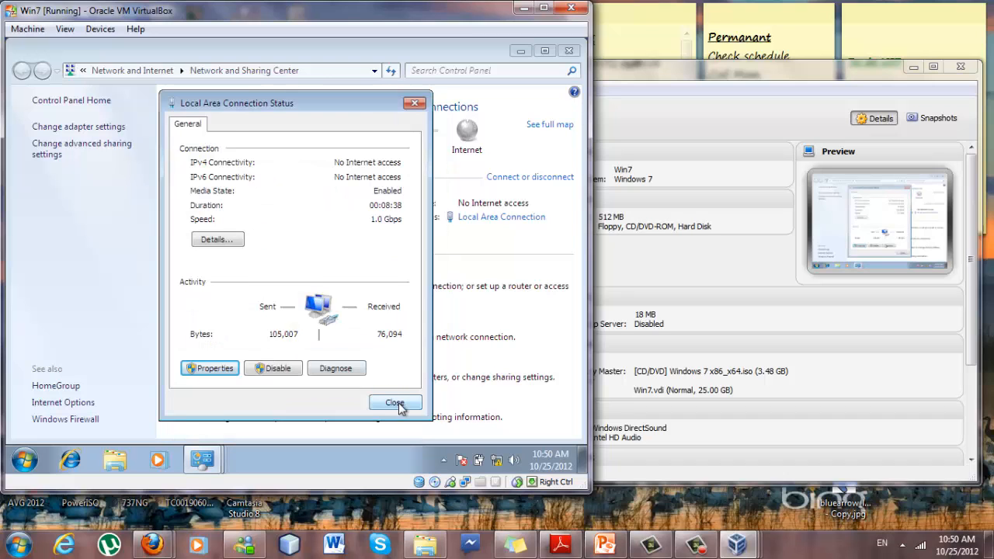
left_click(396, 403)
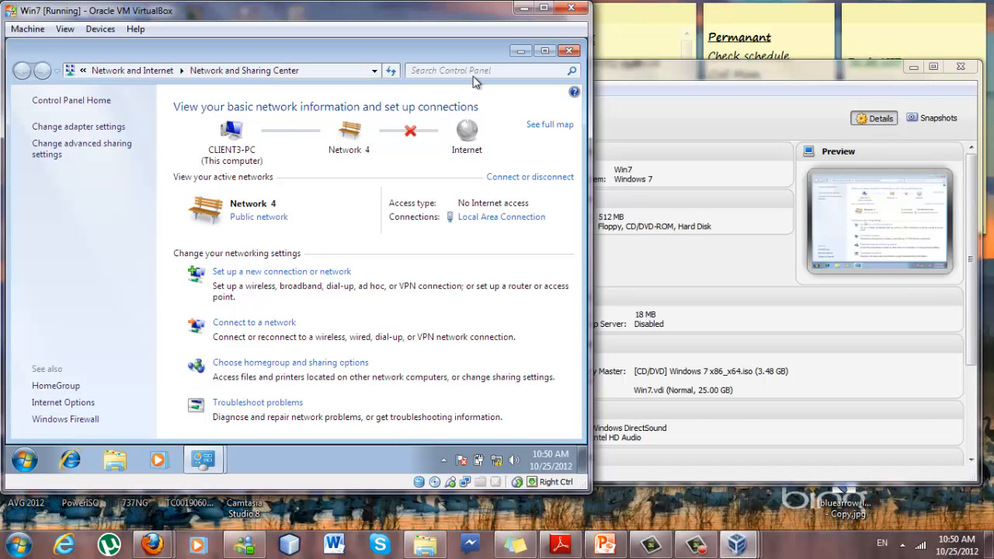
left_click(570, 52)
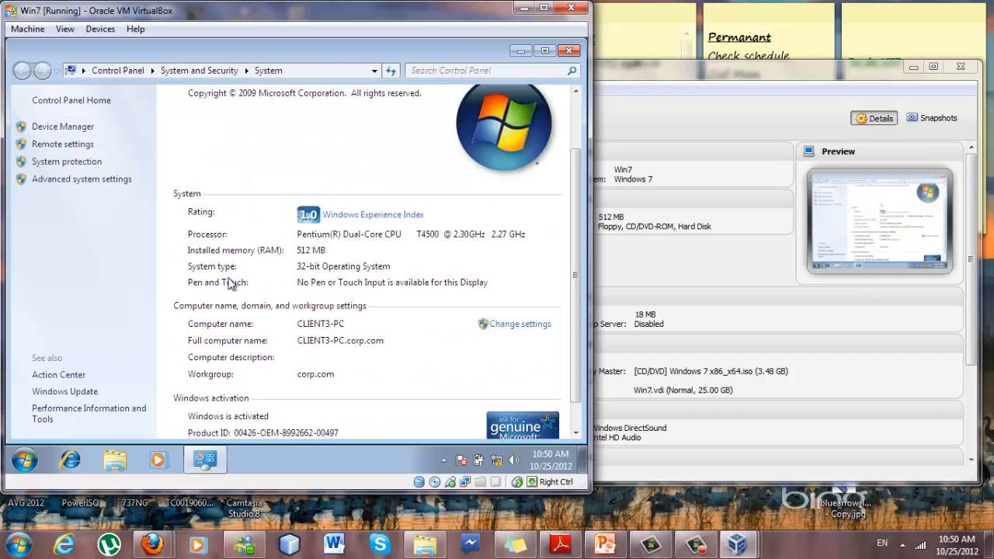
Close the System window and restart Windows from the Start menu's shut down options.
left_click(570, 51)
left_click(33, 464)
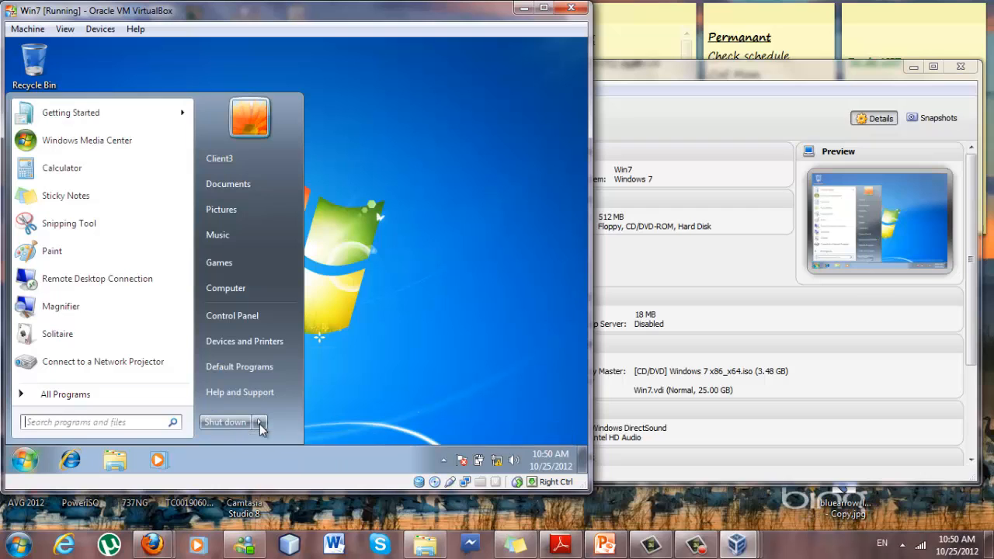
left_click(260, 424)
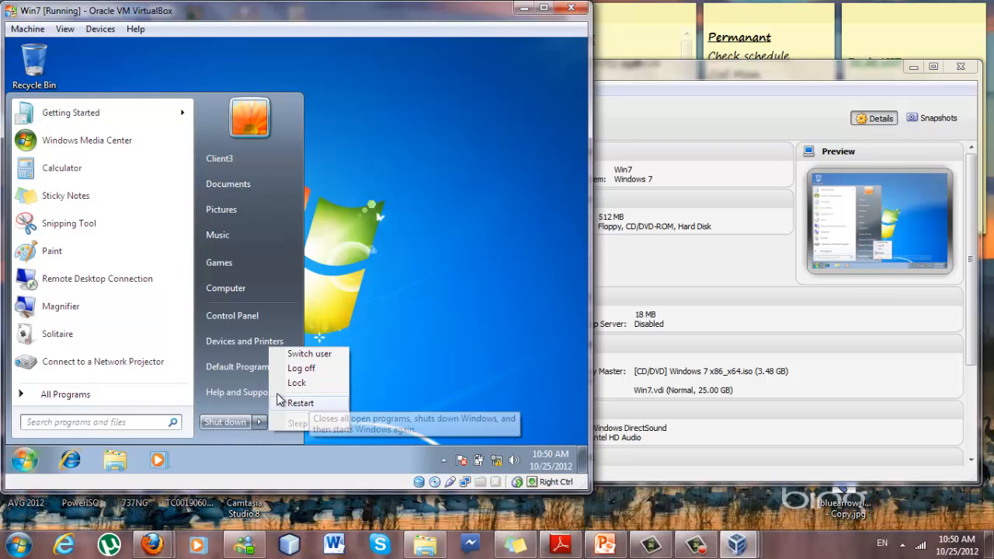
left_click(300, 403)
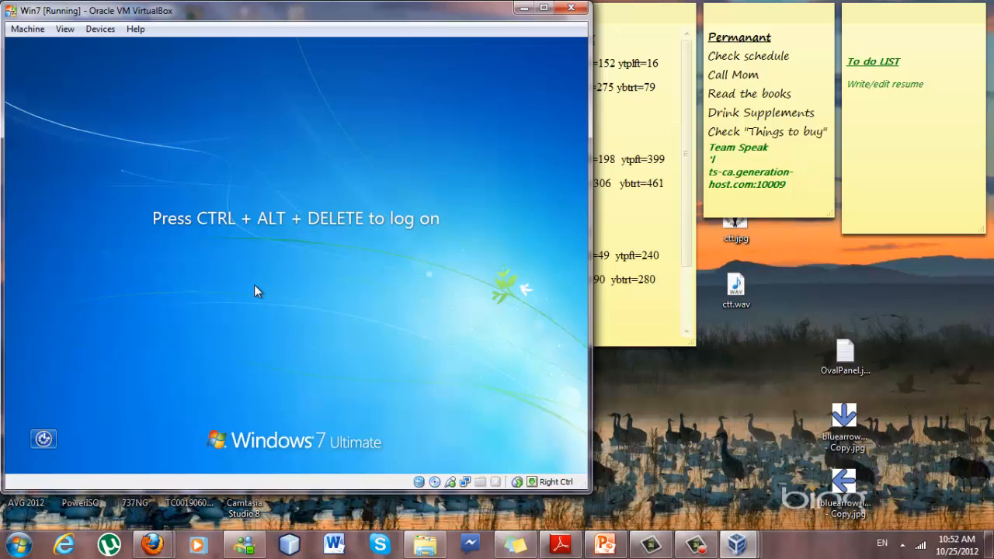
Send Ctrl+Alt+Del, clear the local password field and switch to Other User.
key("ctrl+Delete")
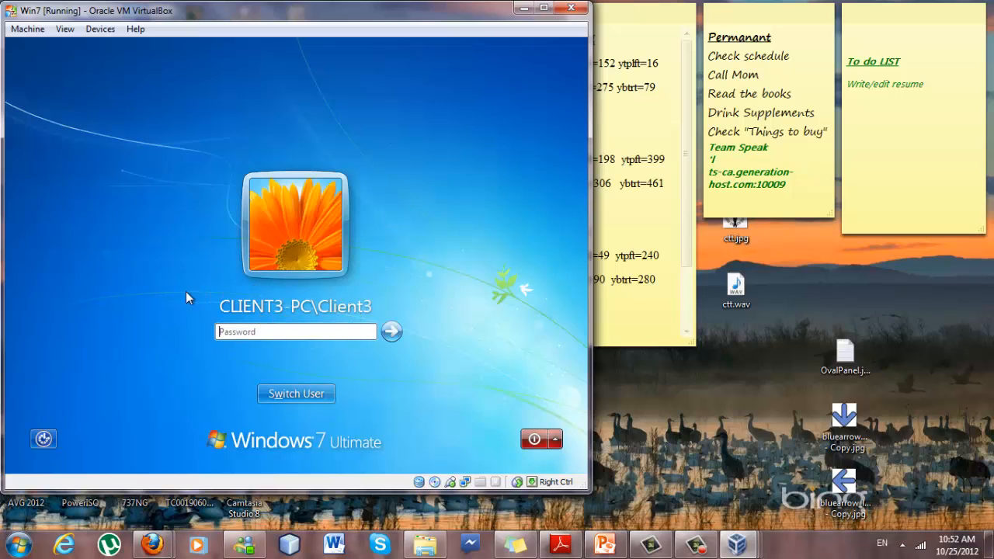
left_click(335, 331)
key("BackSpace")
left_click(307, 393)
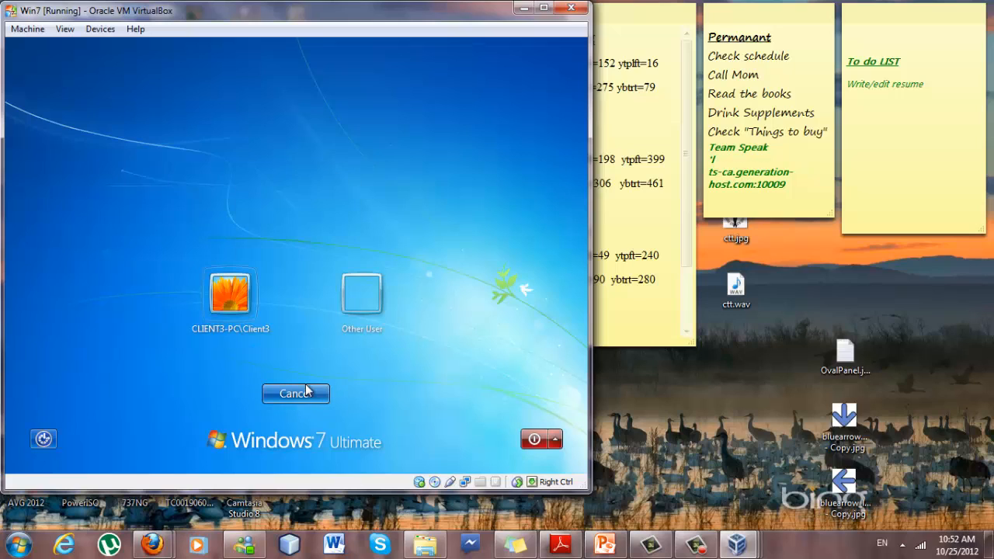
left_click(367, 291)
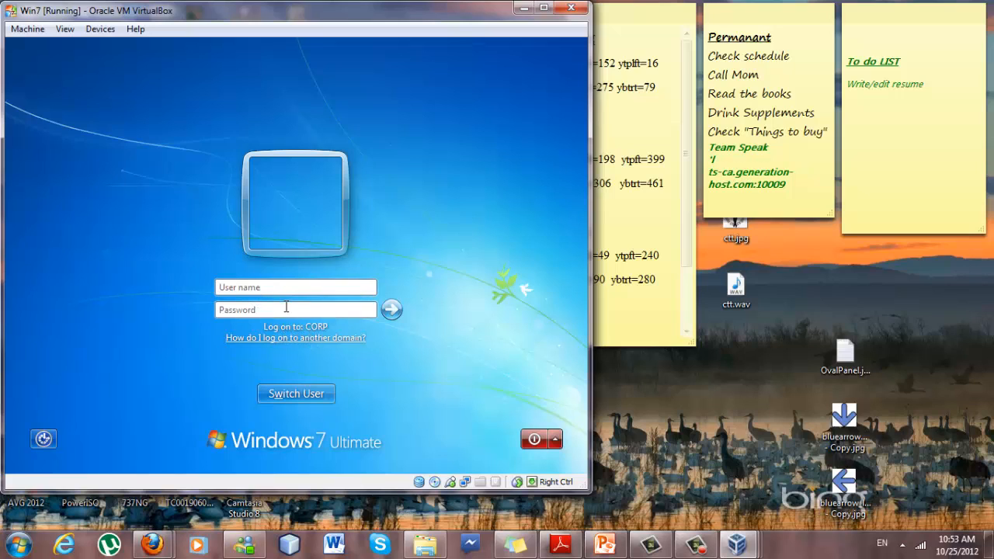
Enter CORP/Administrator as the user name with the domain password and submit the logon.
left_click(267, 287)
type("CR")
type("RP/Administrator")
key("Tab")
type("P")
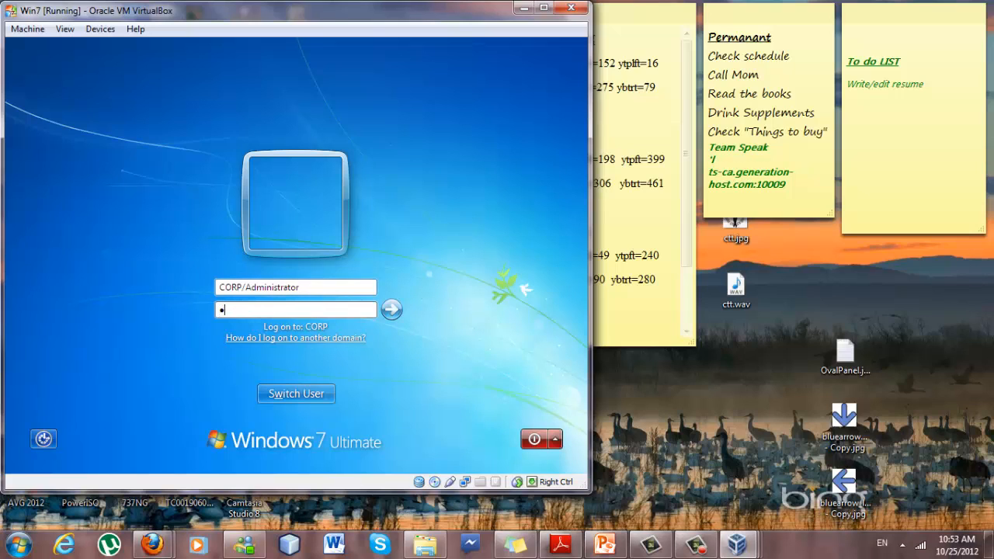
type("a$$w0rd")
key("Return")
key("Return")
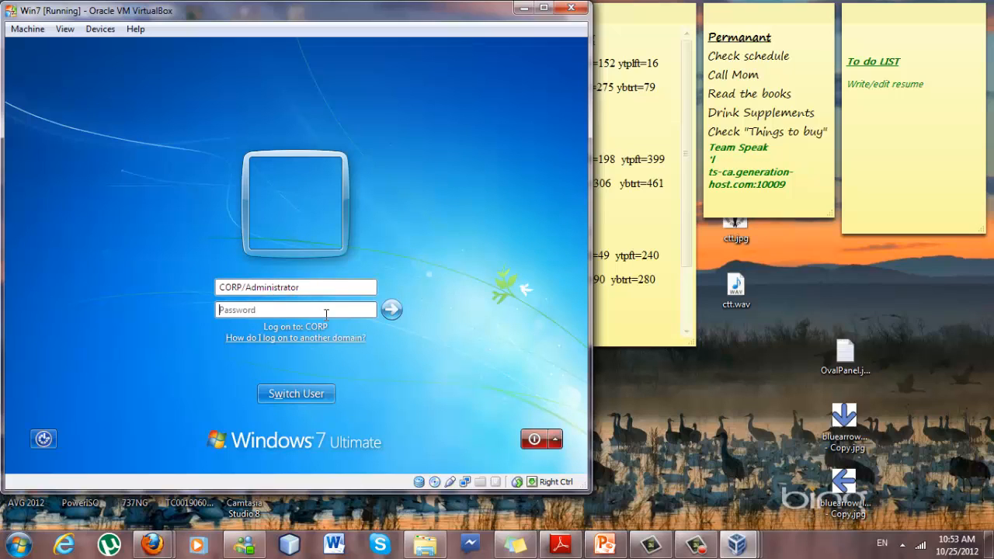
Finish entering the CORP\Administrator password and complete the Win7 domain logon.
type("P@ssw")
type("r")
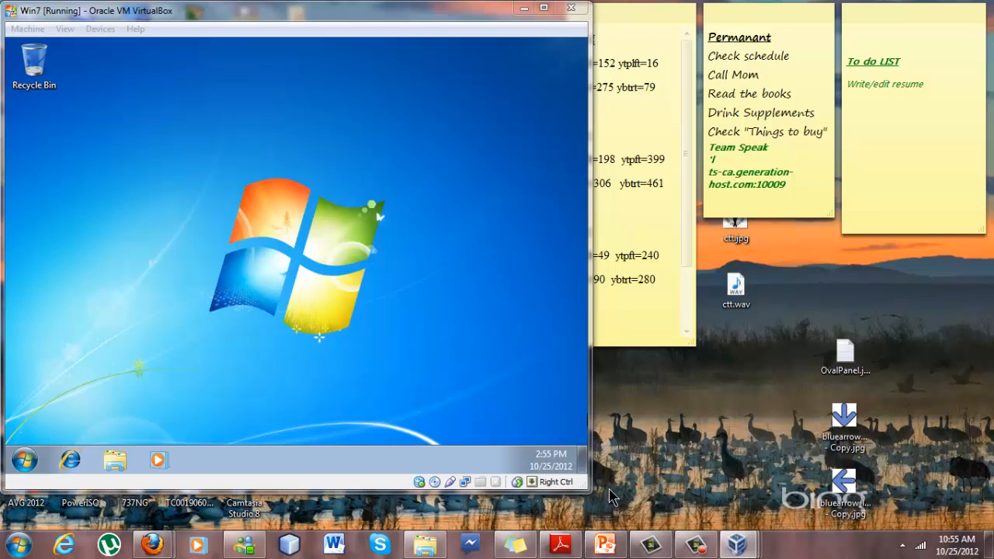
left_click_drag(165, 208, 364, 326)
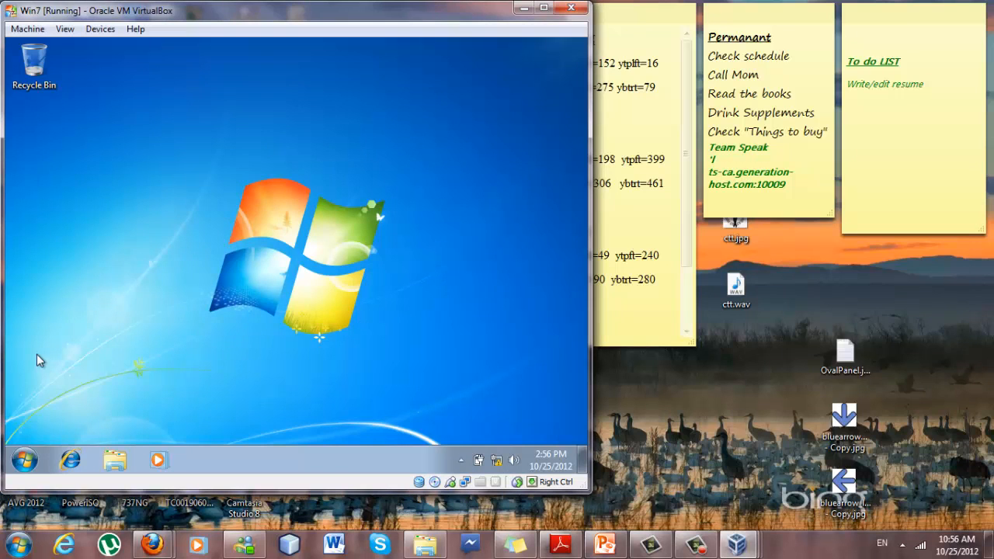
Check the Win7 Start menu, then minimize the Win7 guest window.
left_click(24, 460)
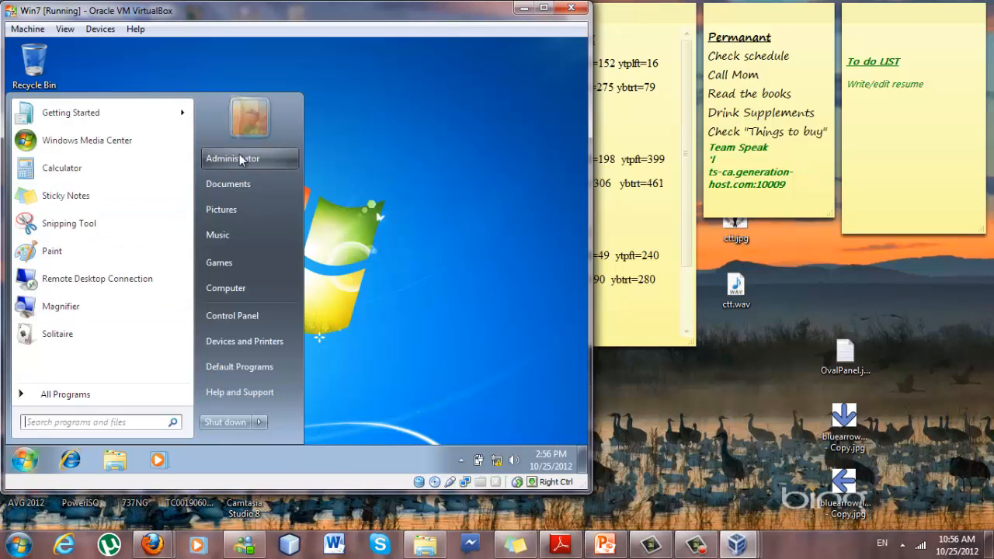
left_click(386, 204)
left_click(524, 8)
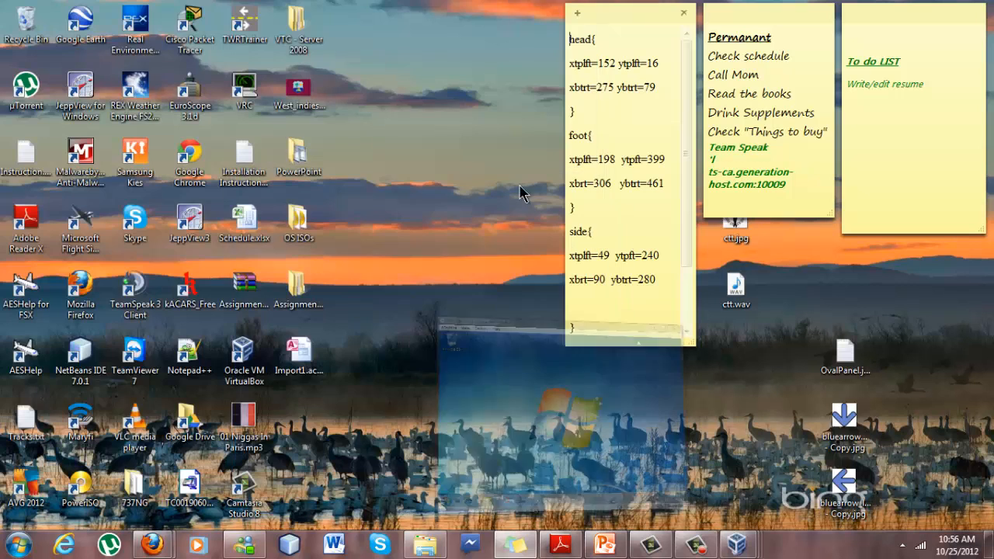
Switch to the Winxp guest and log on to the Client account with its password.
mouse_move(737, 543)
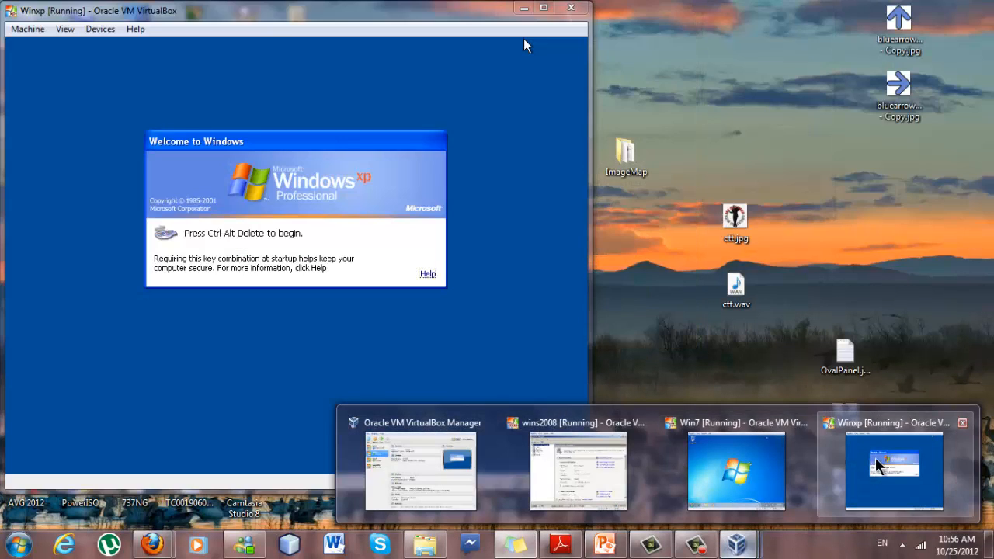
left_click(878, 465)
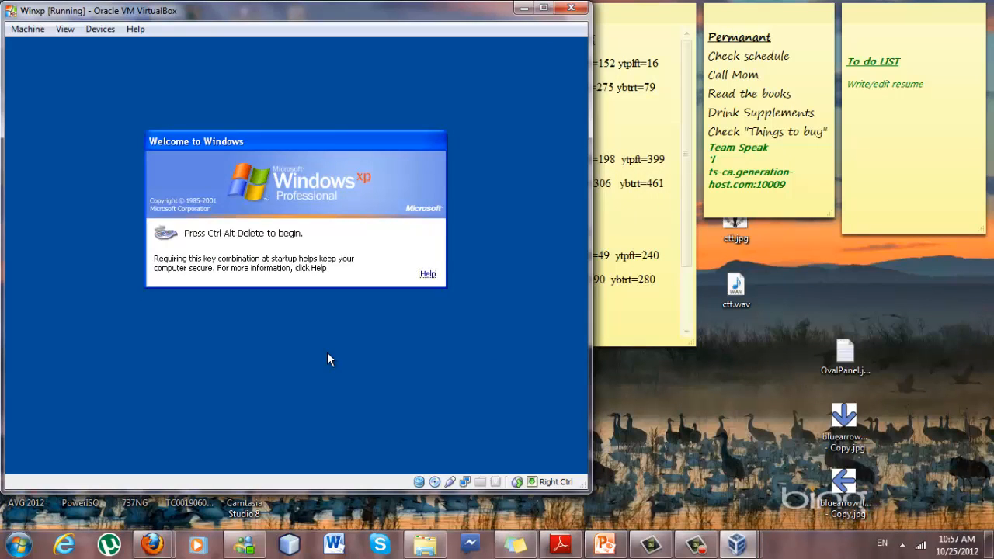
key("ctrl+Delete")
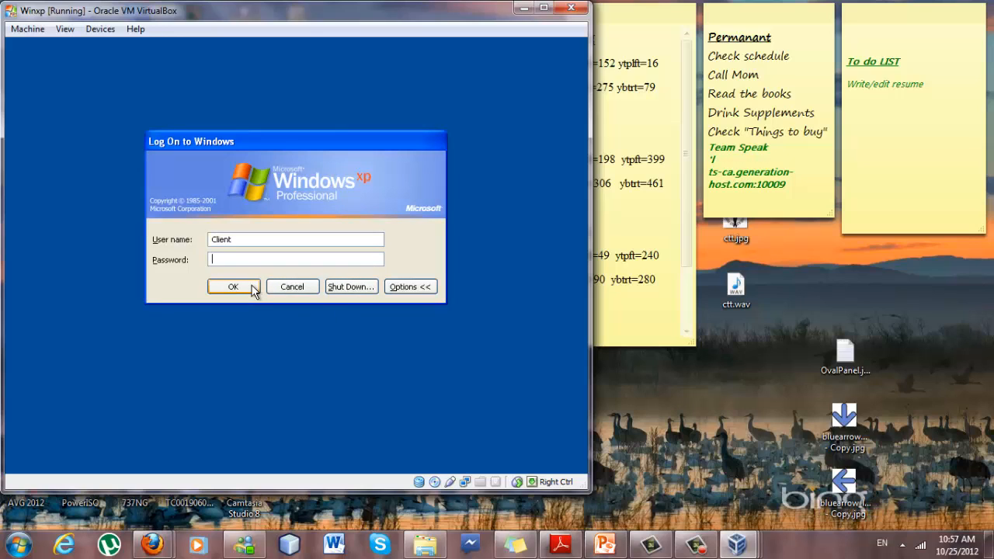
type("p")
type("•••••••")
key("Return")
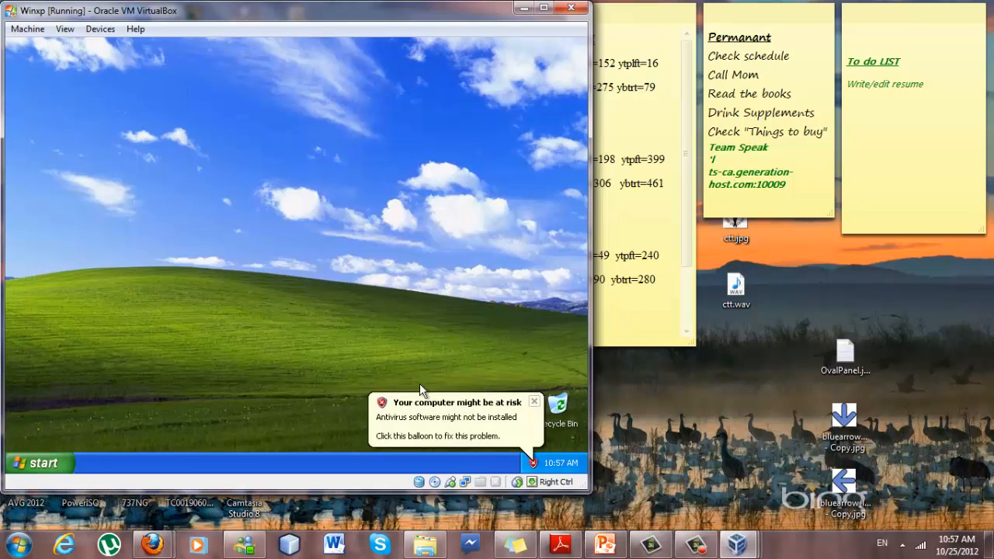
Dismiss the antivirus balloon and open My Computer's Properties from the XP Start menu.
left_click(534, 402)
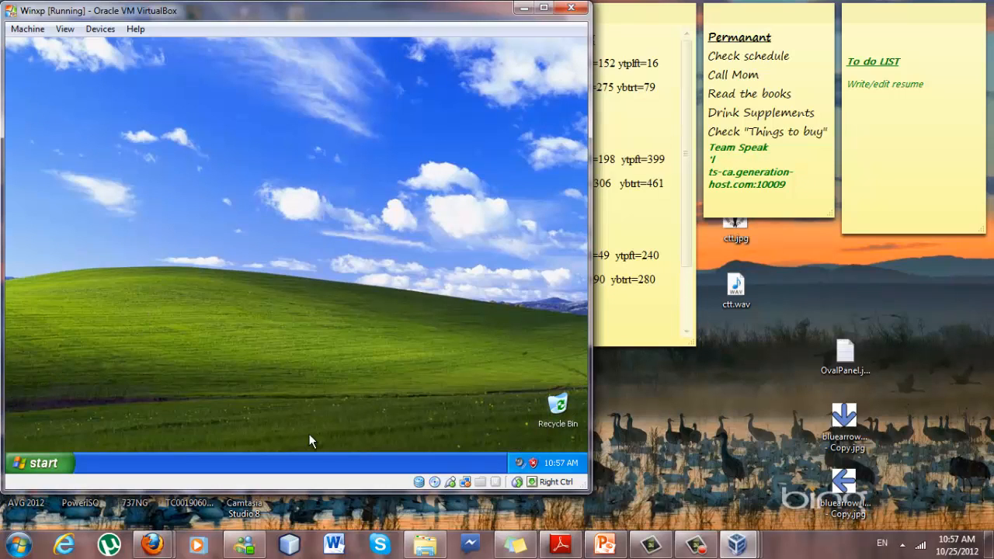
left_click(67, 462)
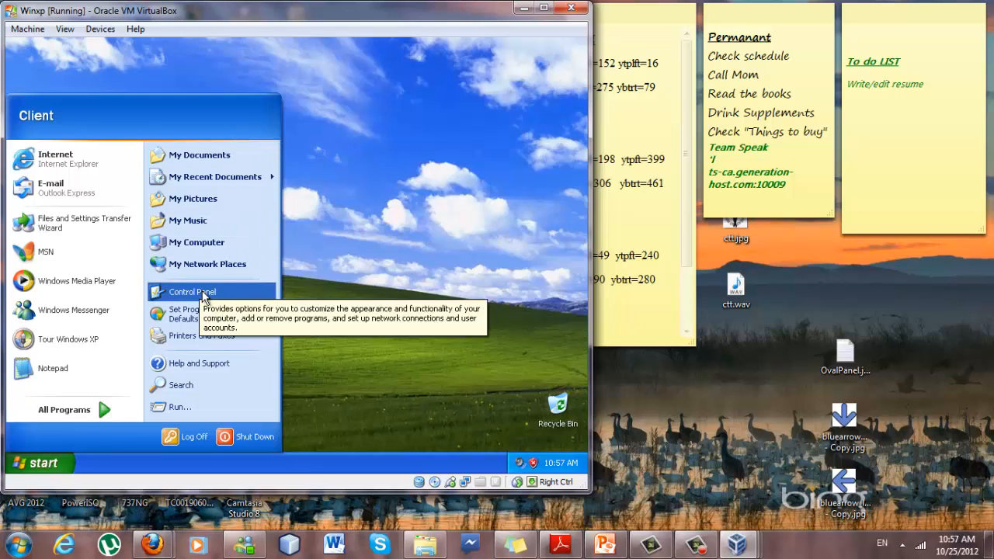
right_click(205, 247)
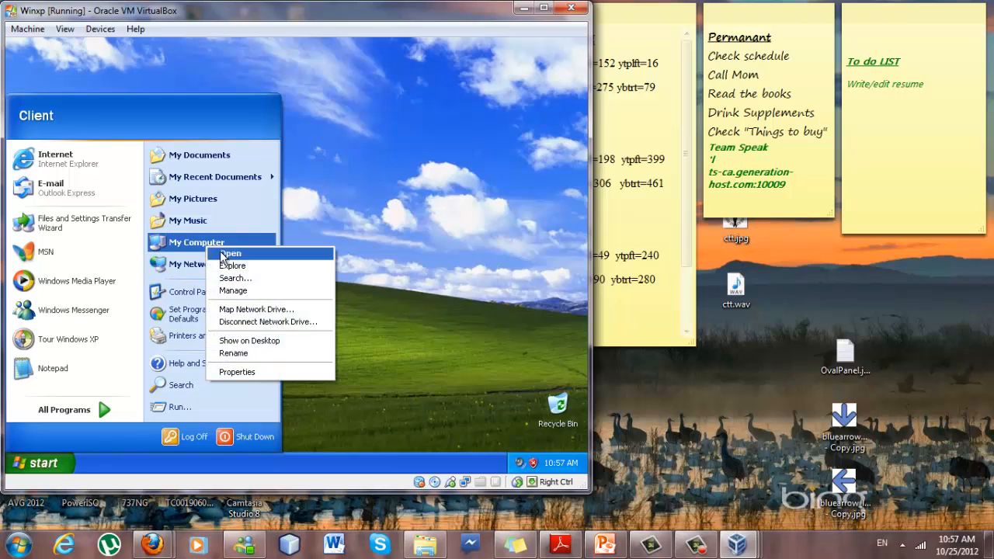
left_click(243, 374)
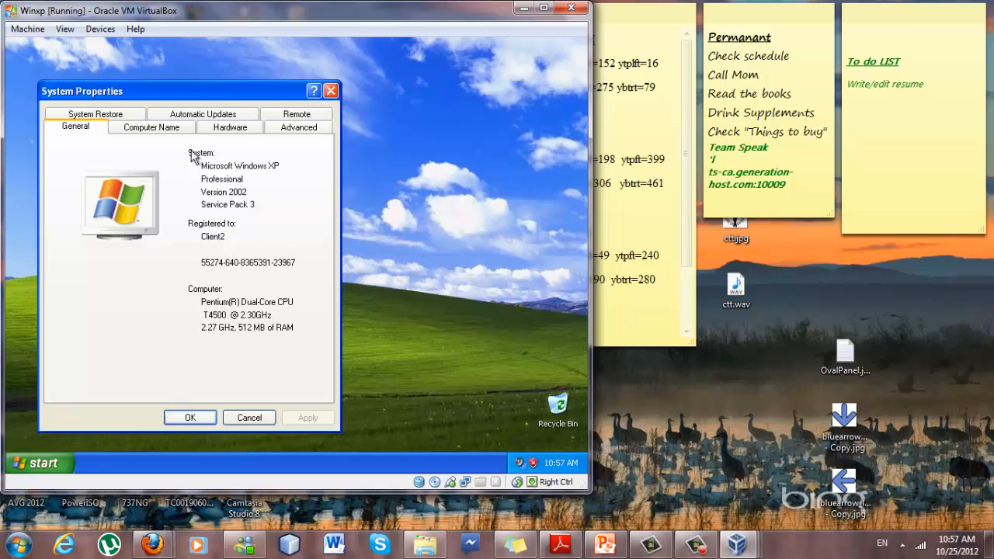
On the Computer Name tab, make client2 a member of the domain 'corp'.
left_click(185, 131)
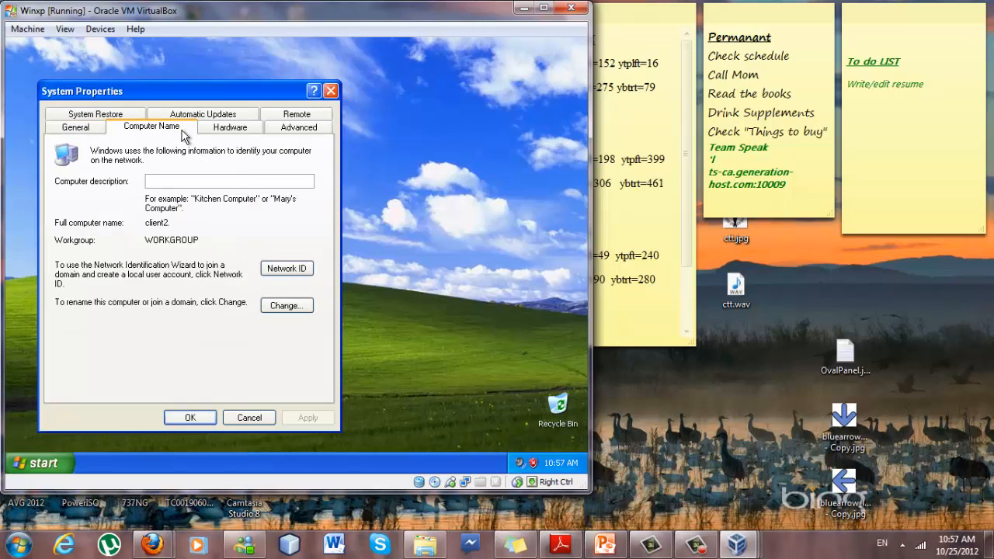
left_click(286, 304)
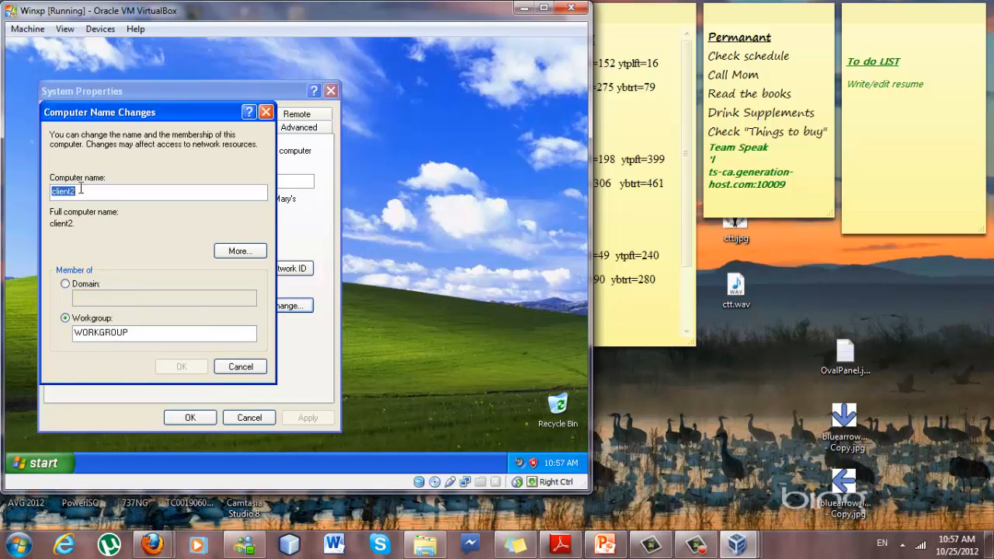
left_click(66, 284)
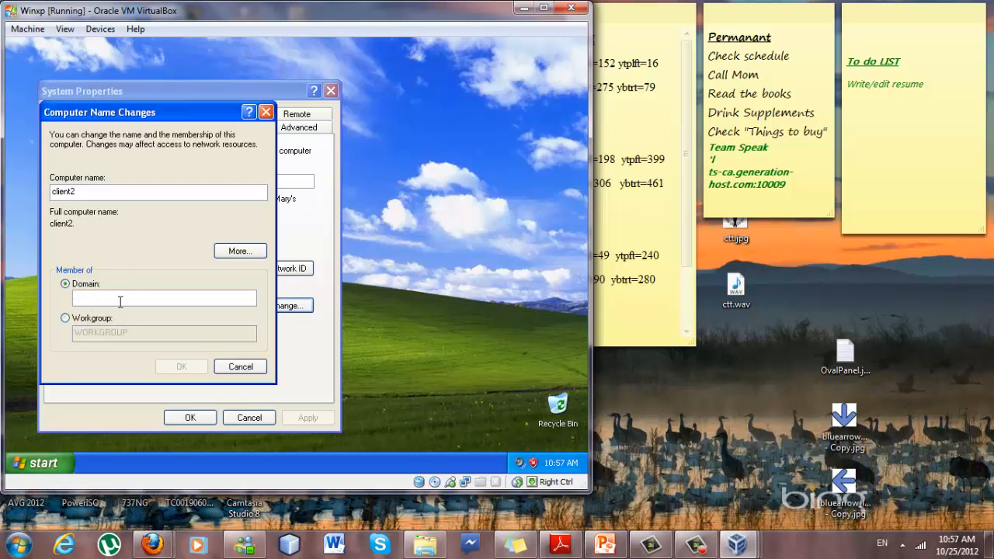
left_click(120, 300)
type("corp")
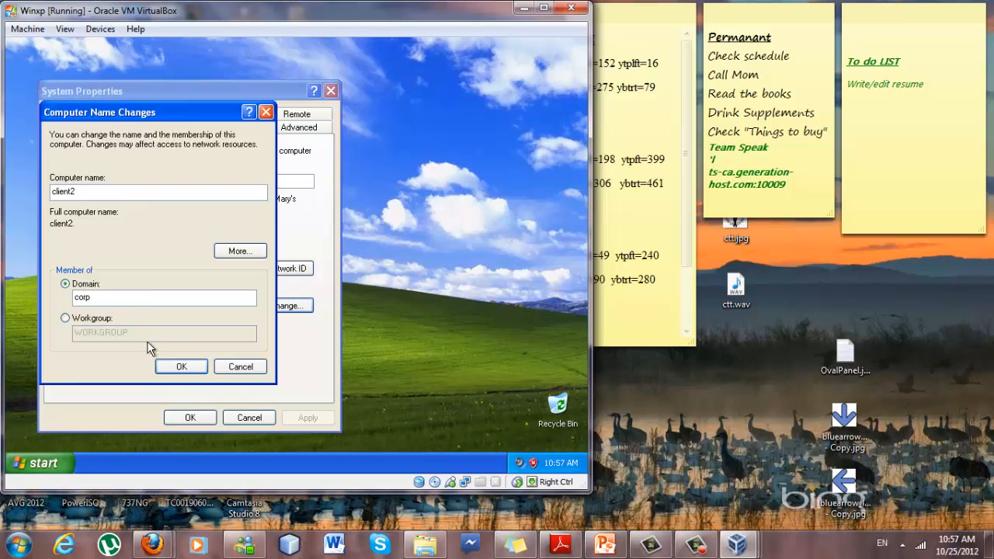
left_click(169, 365)
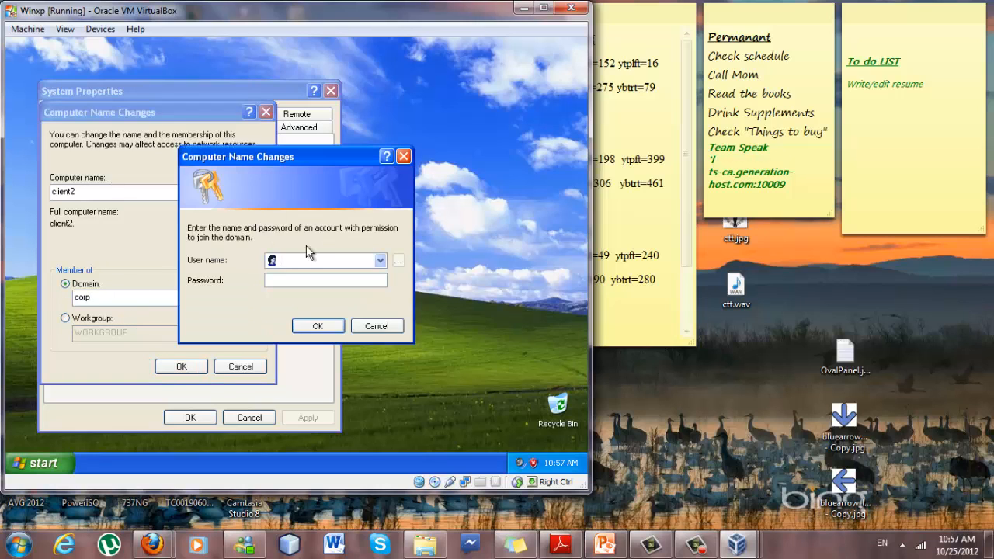
Authenticate as Administrator, accept the welcome and restart notices, and close System Properties.
type("Administrator")
key("Tab")
type("password")
key("Return")
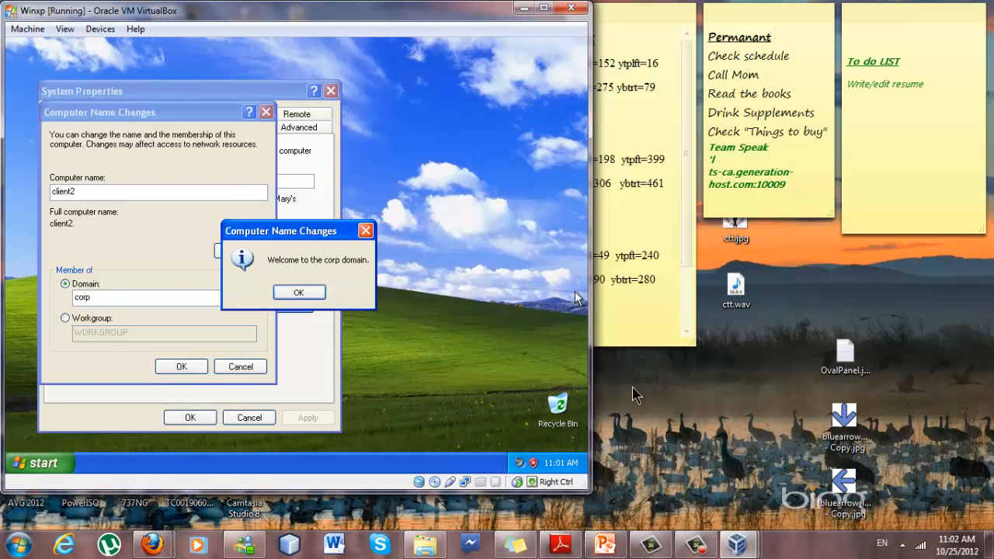
left_click(299, 293)
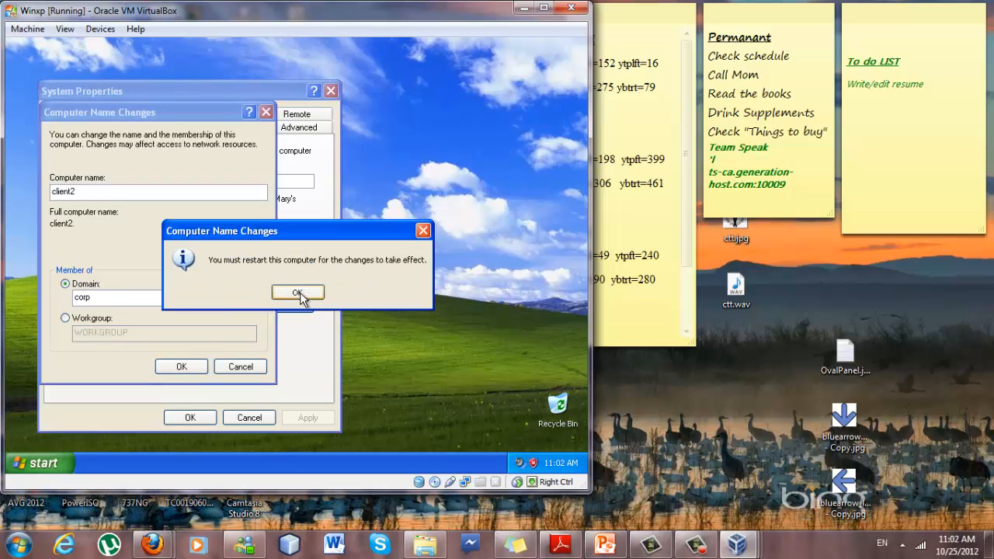
left_click(298, 293)
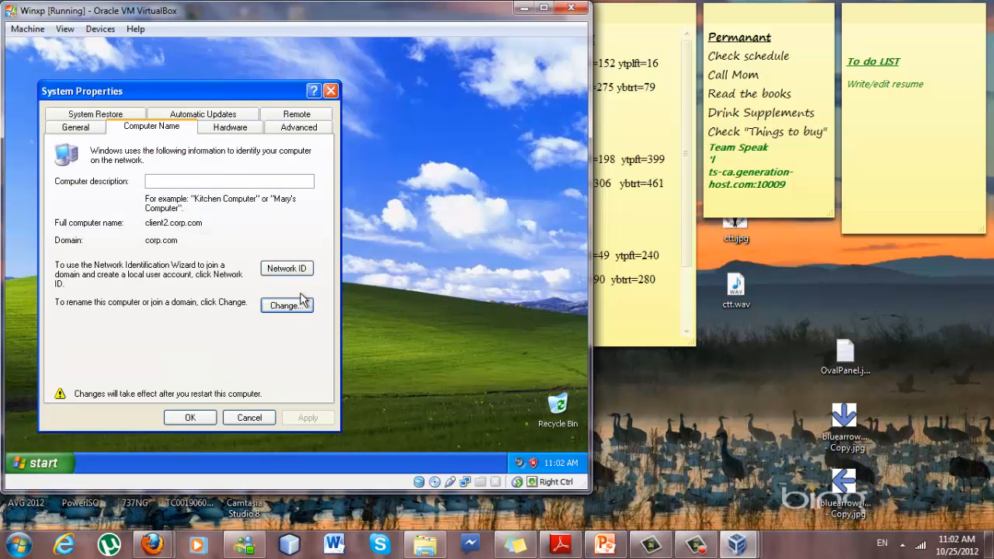
left_click(190, 418)
Restart the XP guest and choose CORP as the logon domain.
left_click(273, 294)
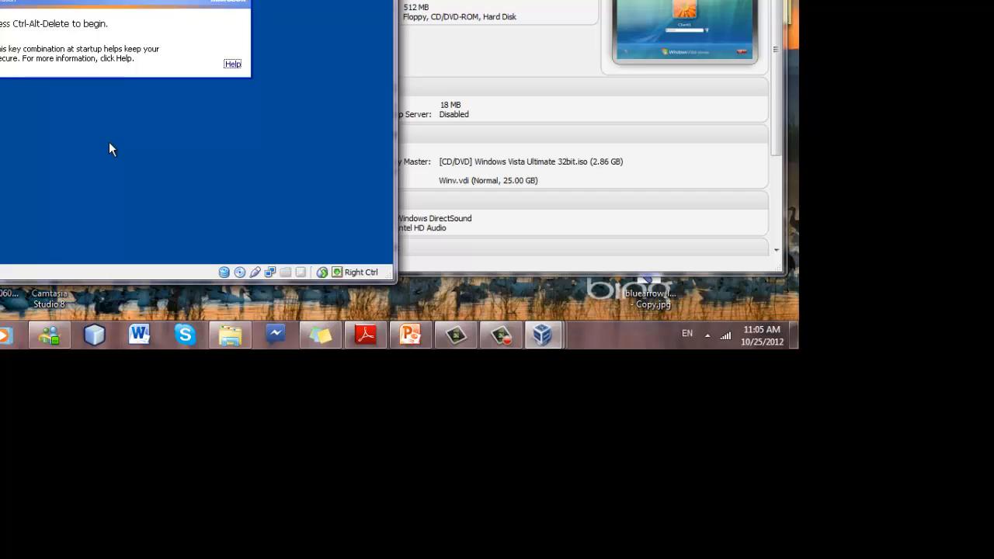
key("ctrl+alt+Delete")
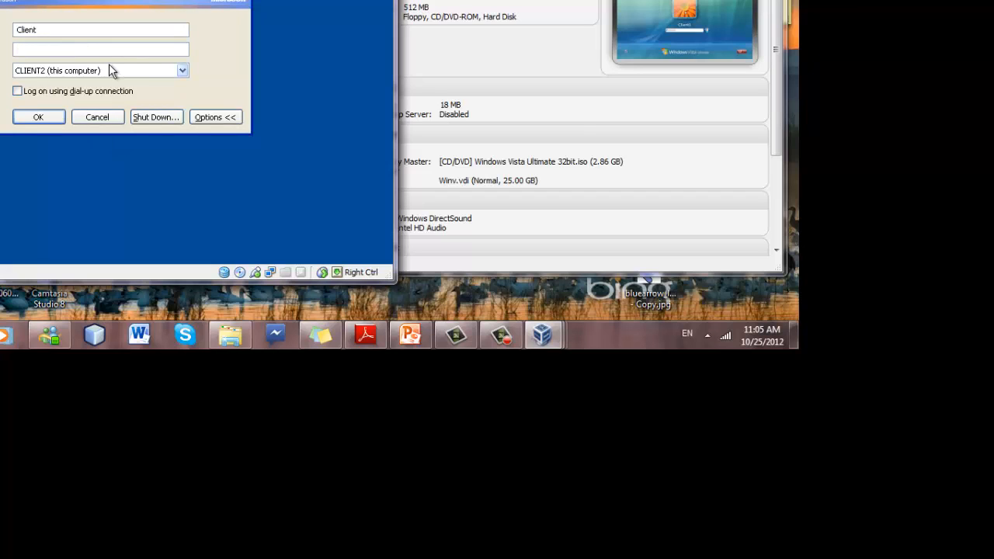
left_click(178, 74)
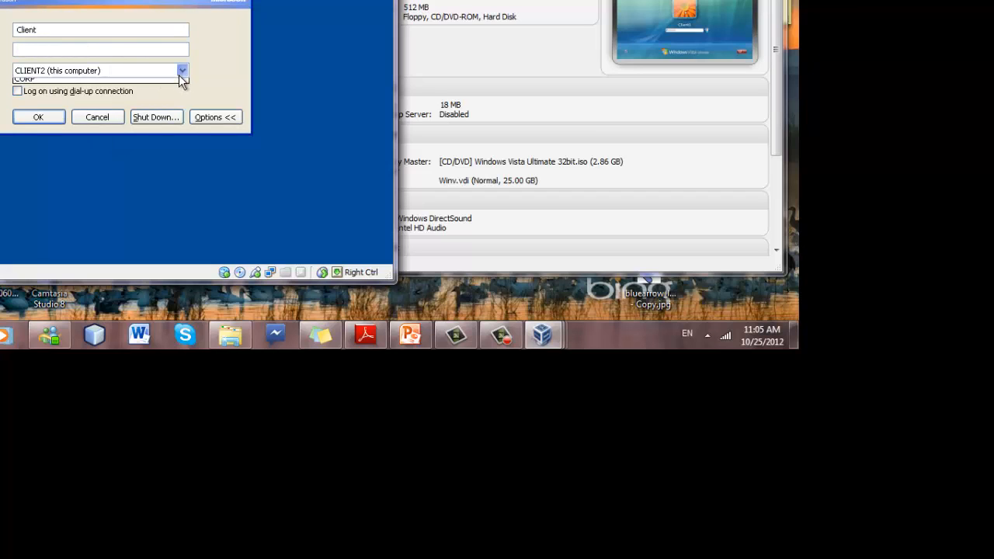
left_click(153, 95)
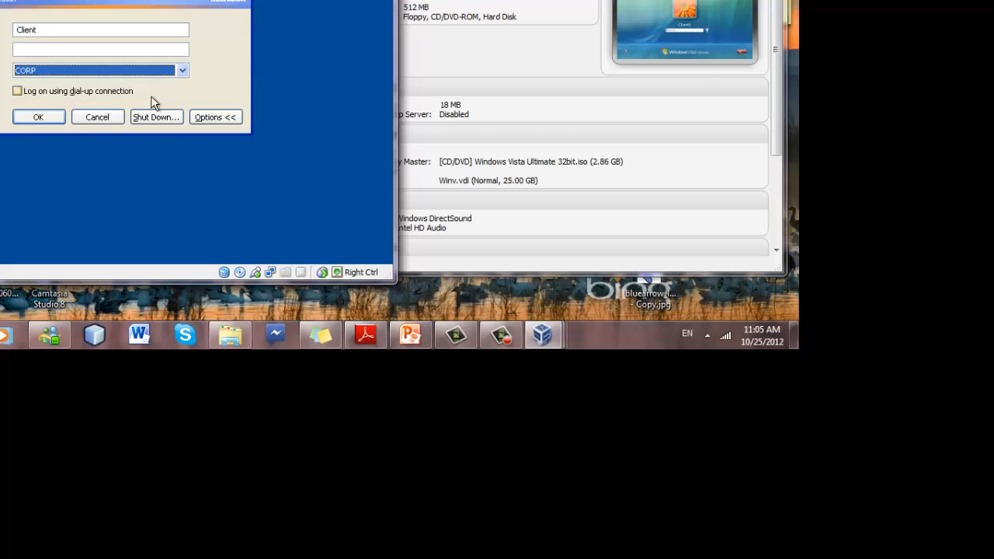
Log on to the XP guest as CORP\Administrator with the domain password.
left_click(36, 49)
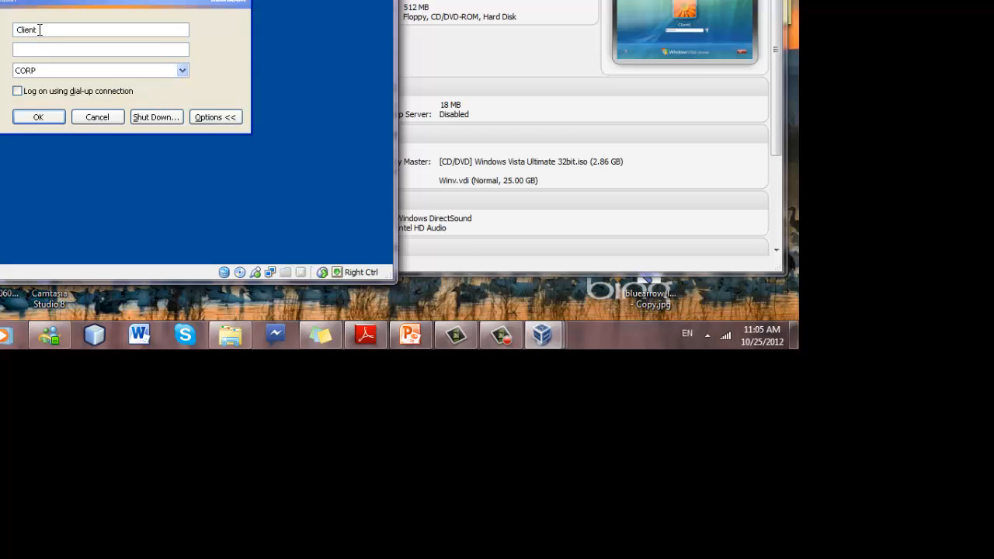
left_click_drag(44, 31, 1, 35)
type("CORP\\")
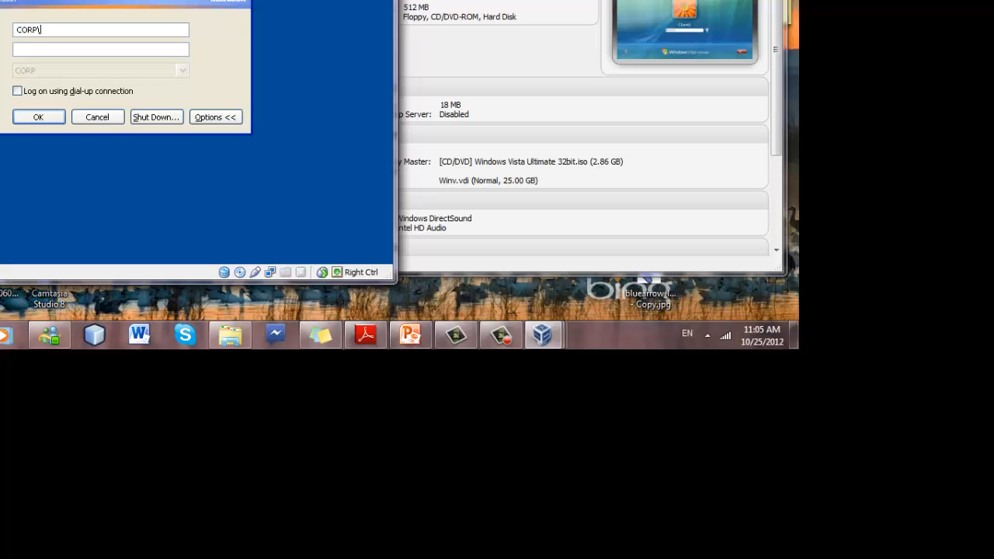
type("Ad,")
key("BackSpace")
type("ministratass")
key("BackSpace")
key("BackSpace")
key("BackSpace")
key("BackSpace")
type("P@ssw0rd")
key("Return")
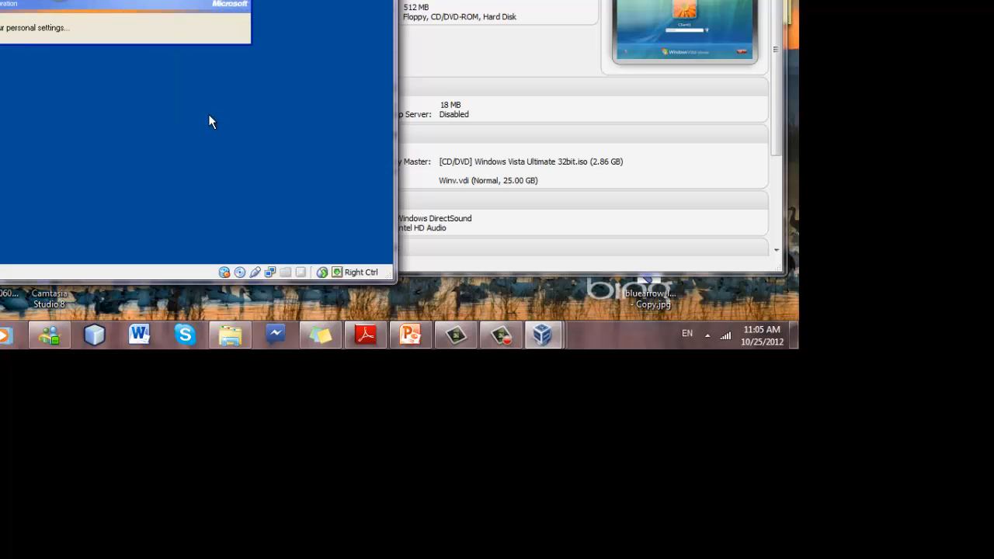
Bring the Vista guest forward, enter the Client1 password, then return to VirtualBox Manager.
left_click(321, 0)
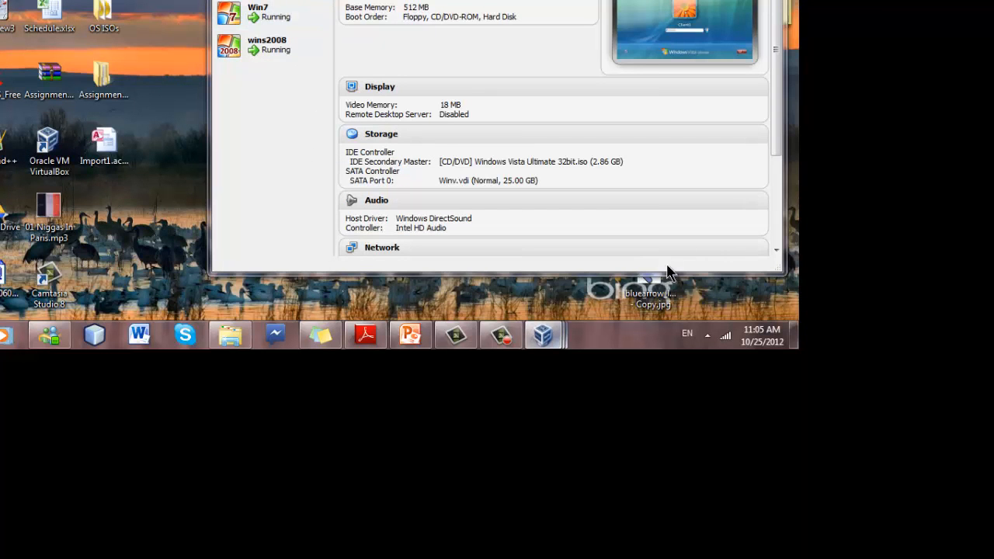
mouse_move(543, 334)
left_click(679, 271)
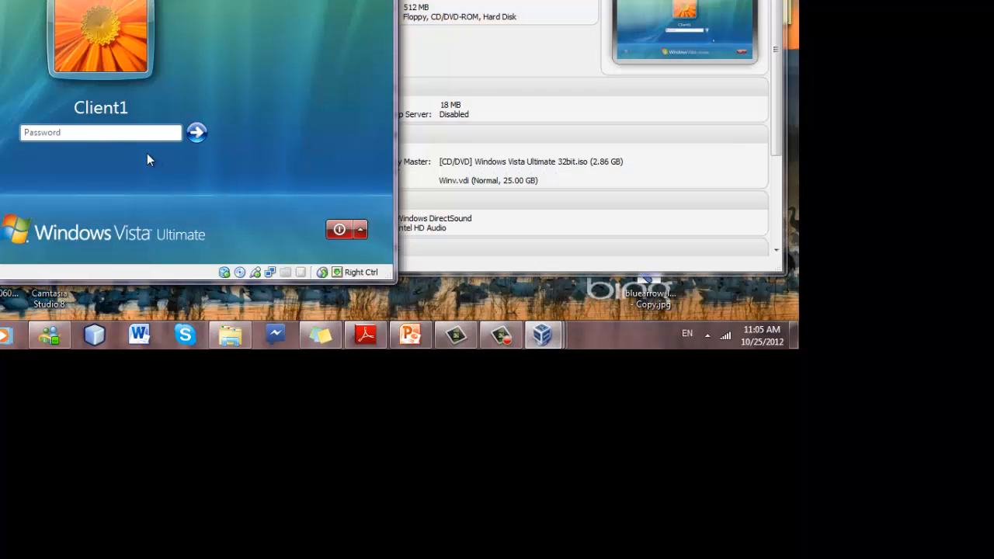
left_click(132, 131)
type("********")
key("Return")
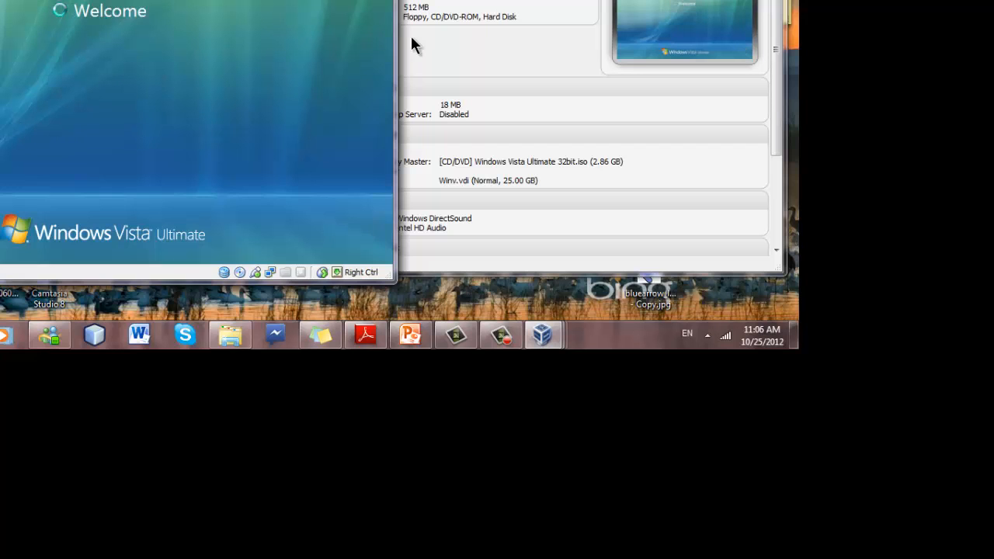
left_click(462, 43)
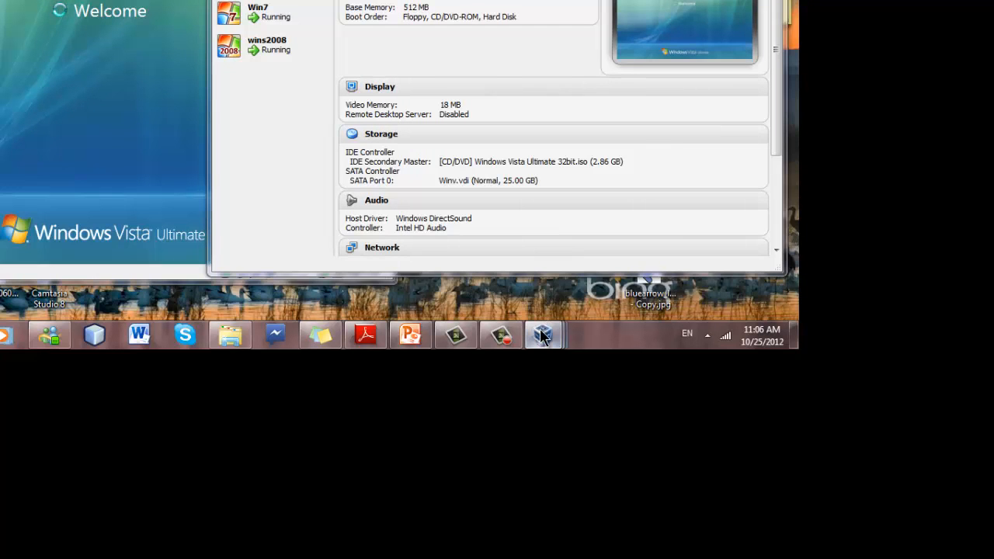
left_click(482, 268)
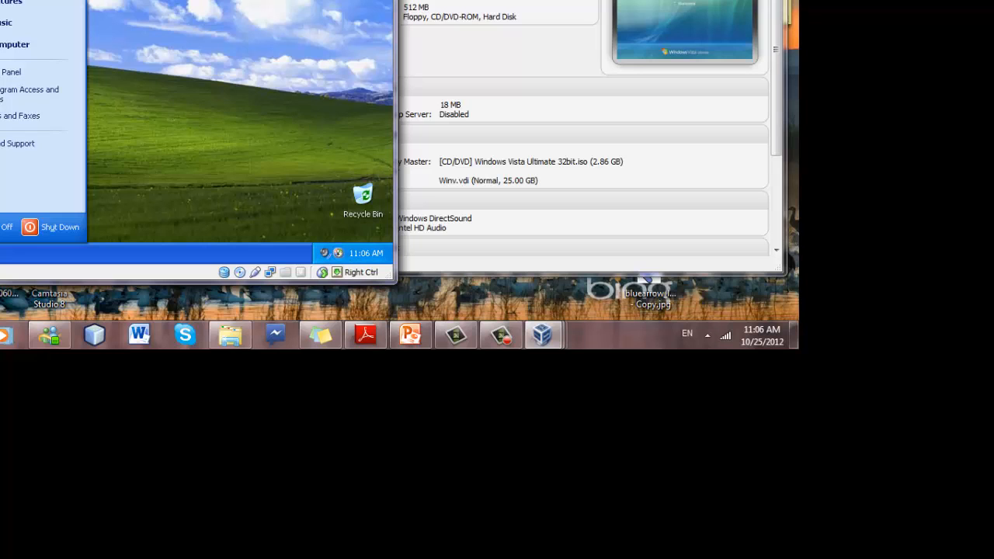
key("Escape")
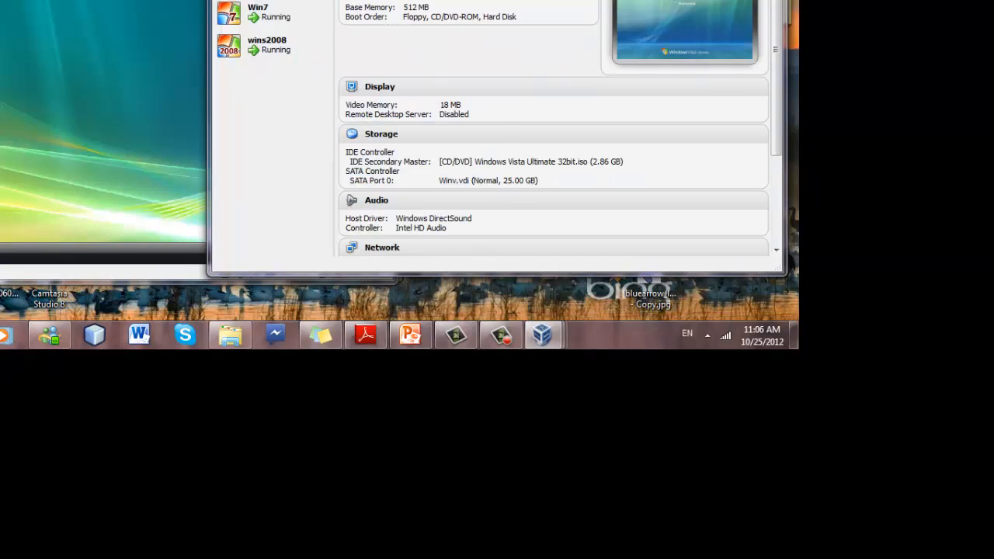
Cycle between the Vista and XP guests' Start menus, then dismiss the Windows Defender warning.
left_click(98, 4)
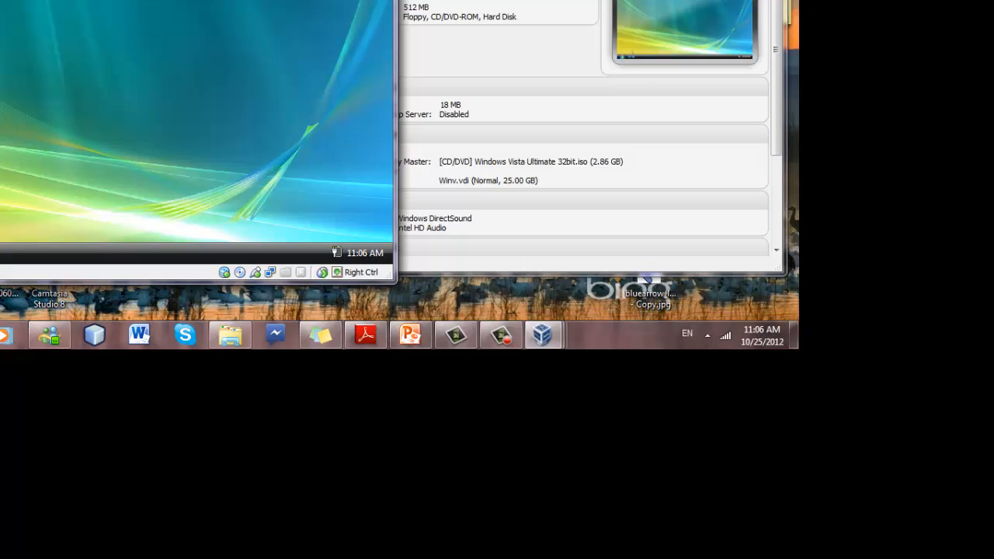
left_click(0, 253)
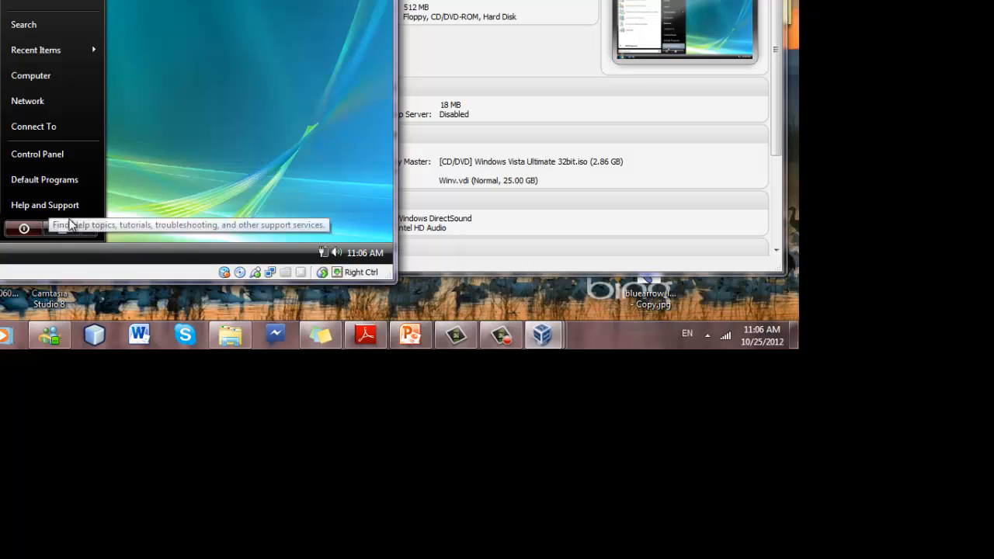
left_click(162, 36)
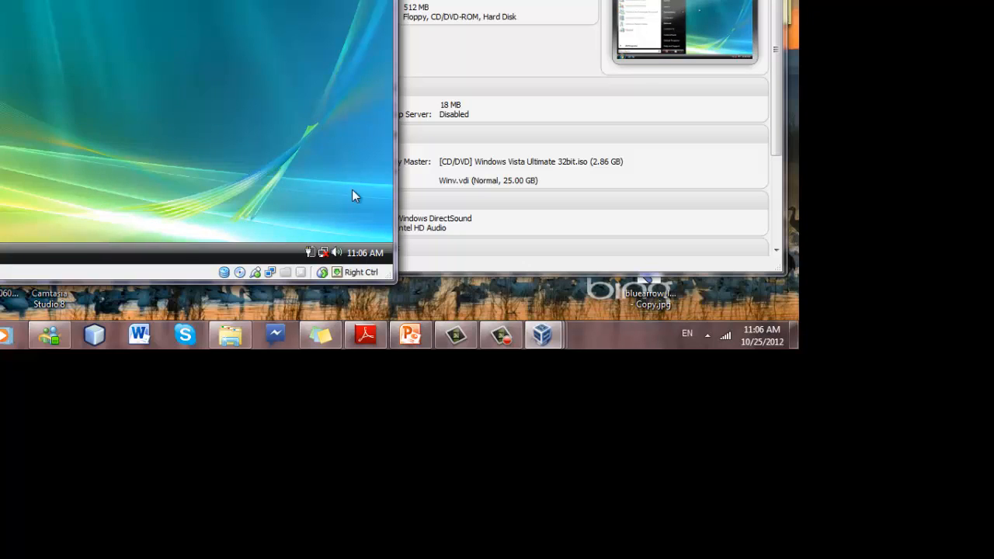
mouse_move(542, 335)
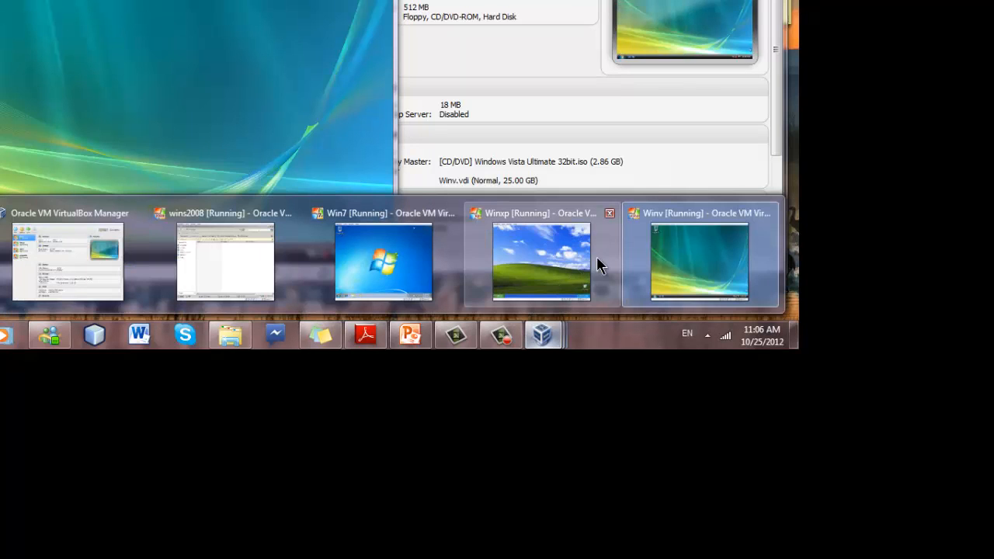
left_click(581, 263)
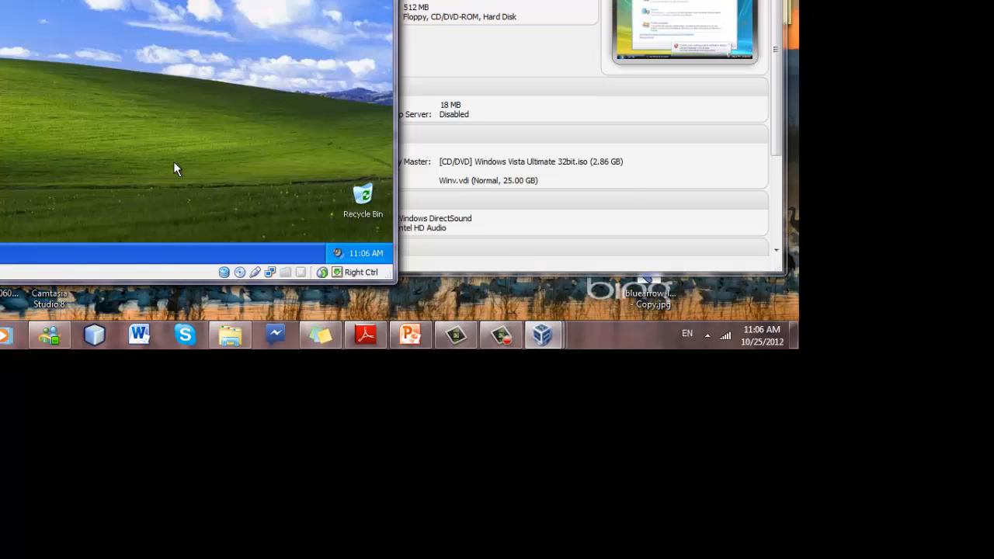
left_click(2, 253)
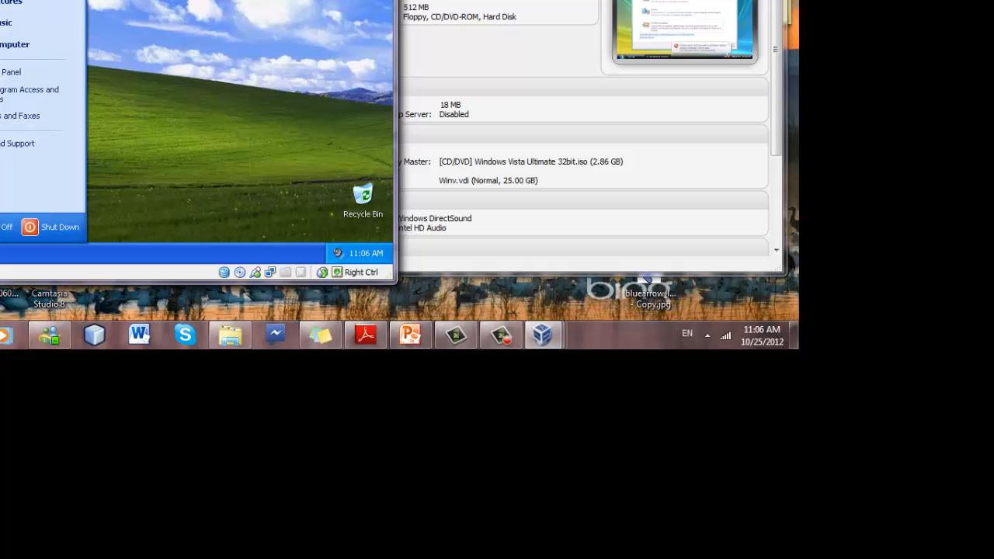
left_click(156, 64)
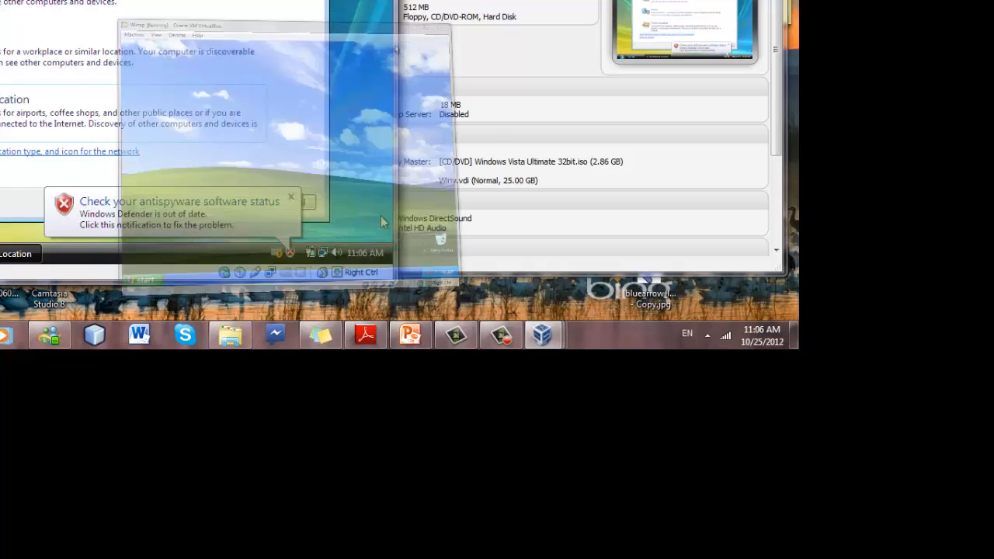
left_click(291, 198)
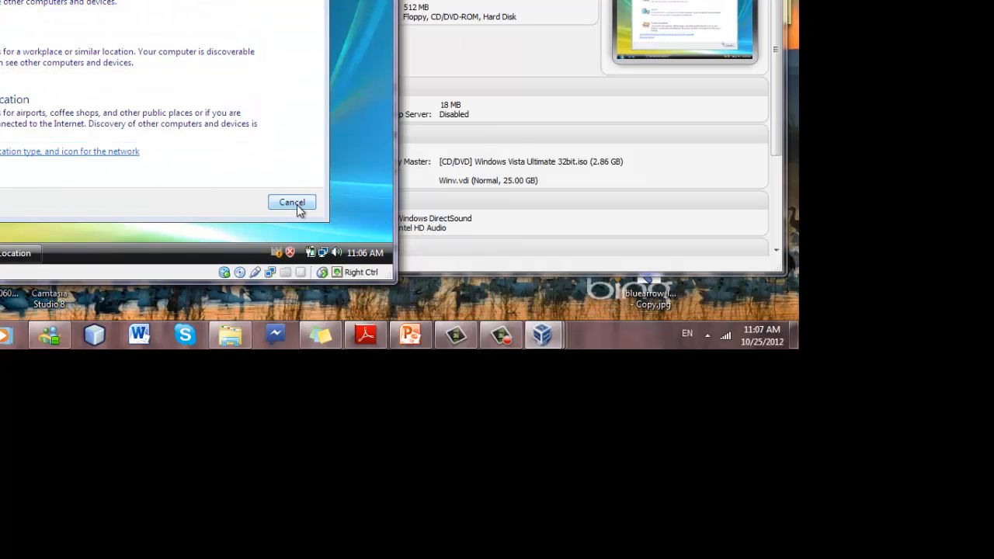
left_click(300, 208)
left_click(0, 252)
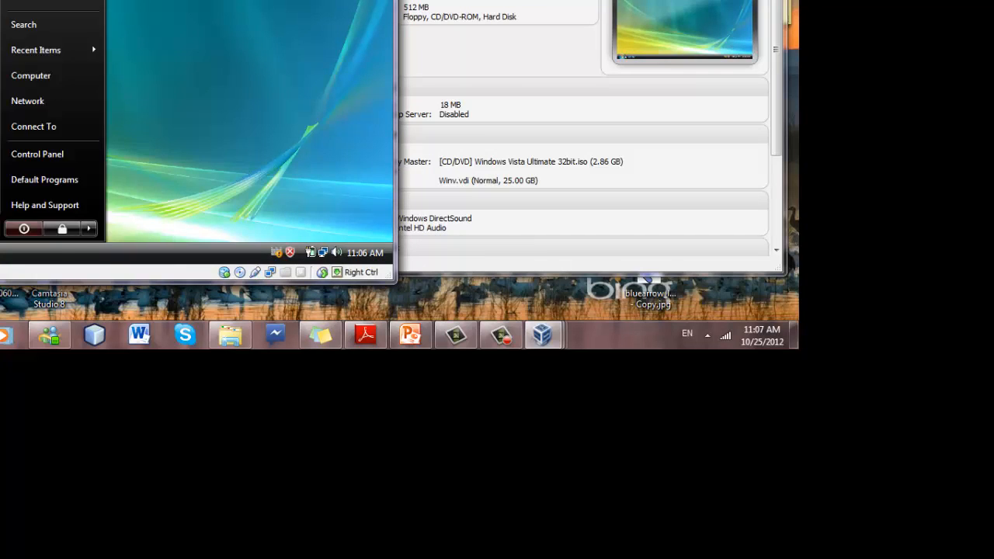
right_click(26, 79)
left_click(55, 70)
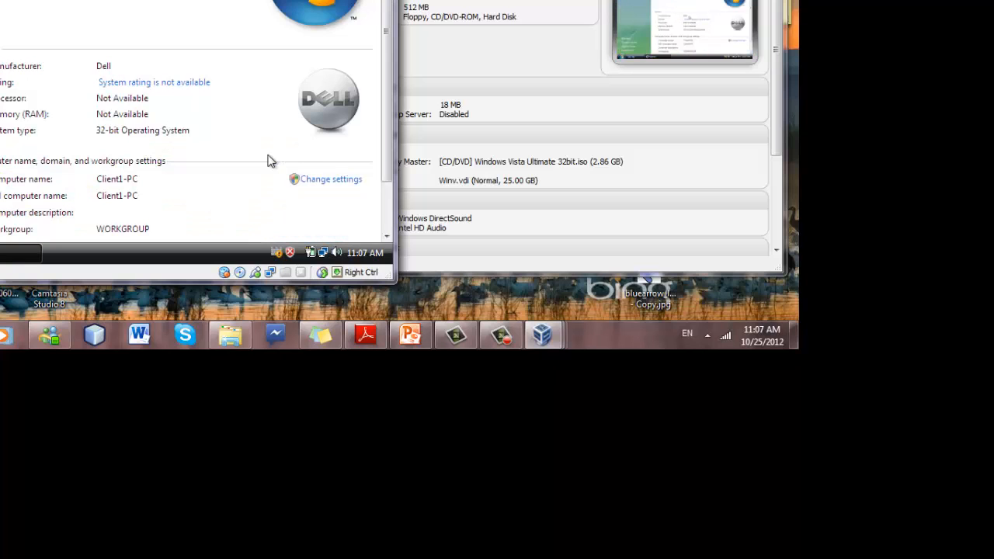
left_click(326, 182)
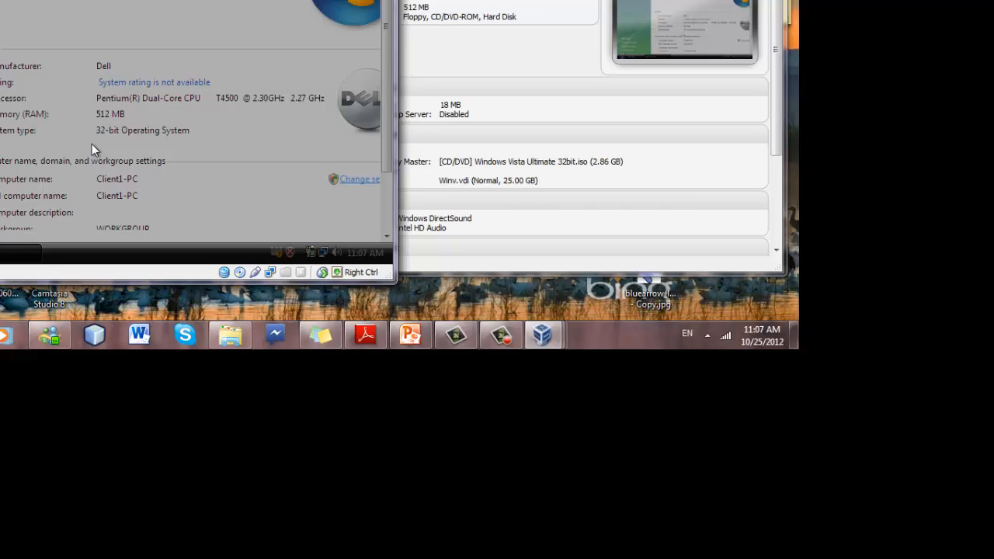
left_click(140, 78)
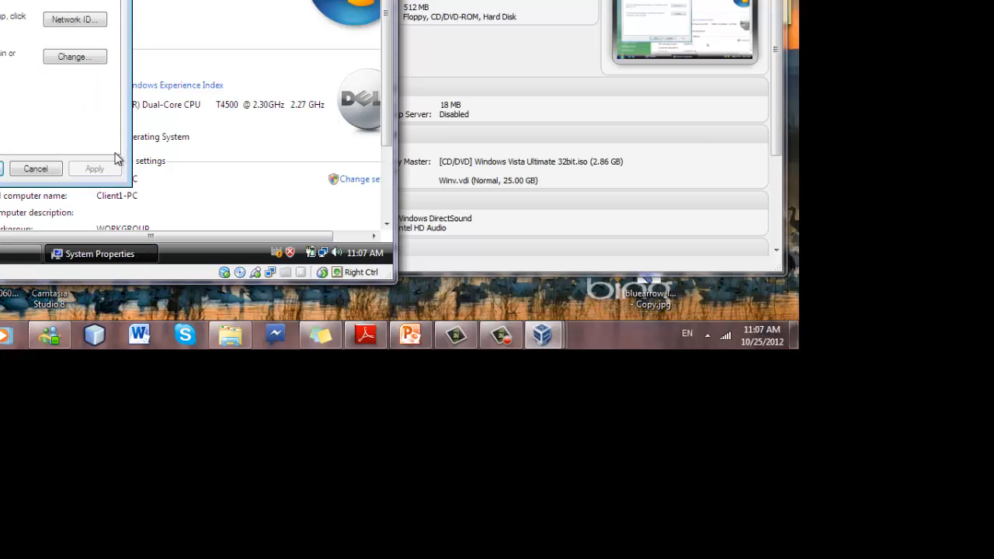
Switch the Vista guest's membership to the corp domain and submit administrator credentials.
left_click(56, 61)
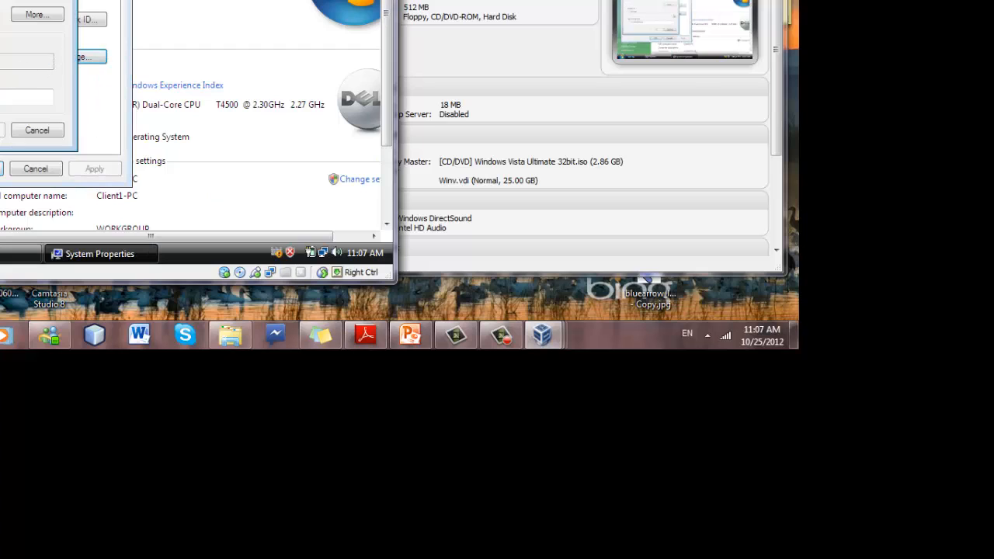
left_click(0, 49)
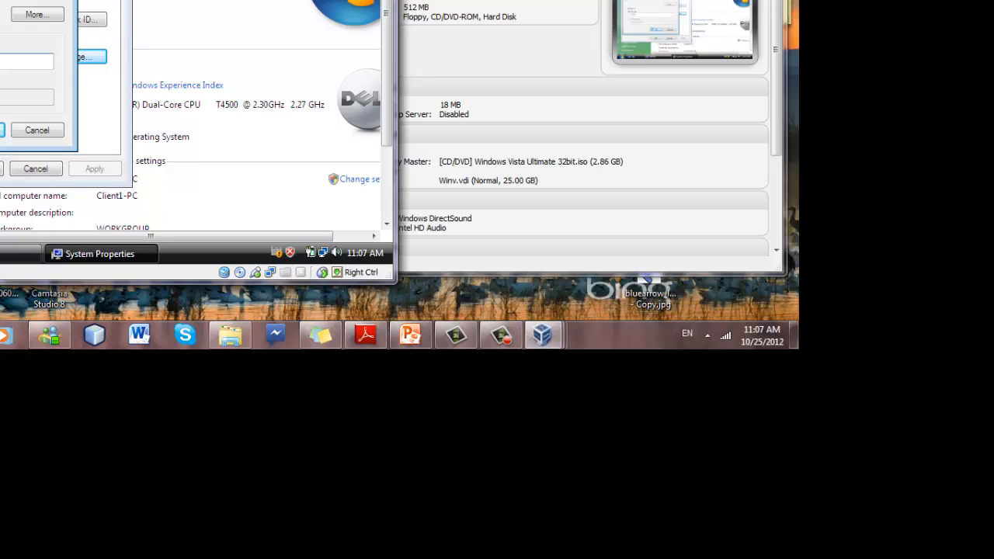
left_click(2, 130)
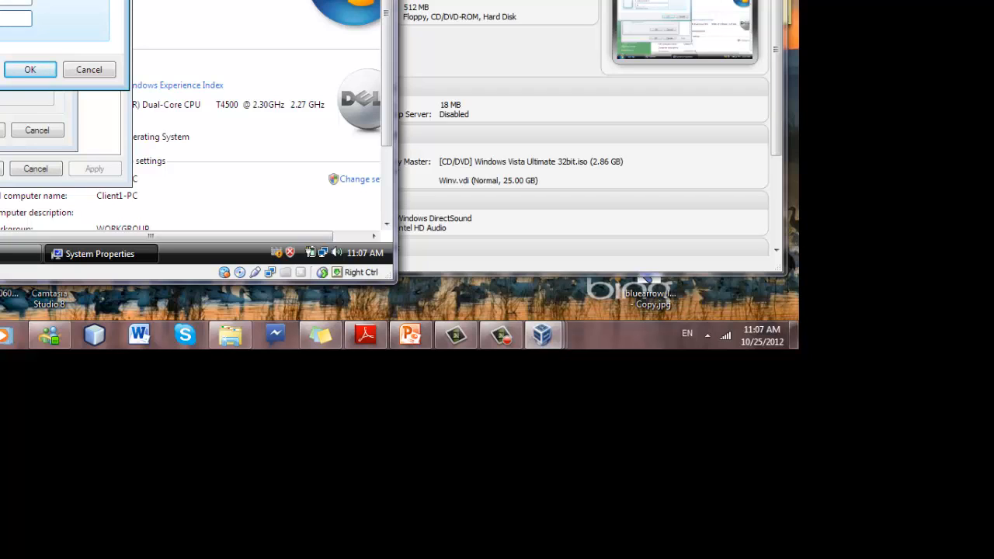
key("Return")
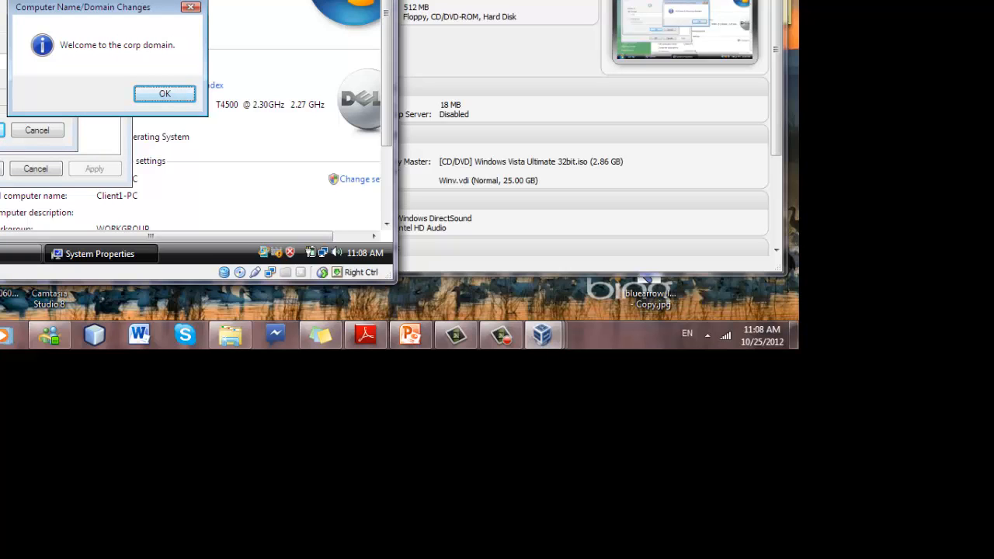
Accept the welcome and restart notices, close System Properties and restart Vista now.
left_click(172, 98)
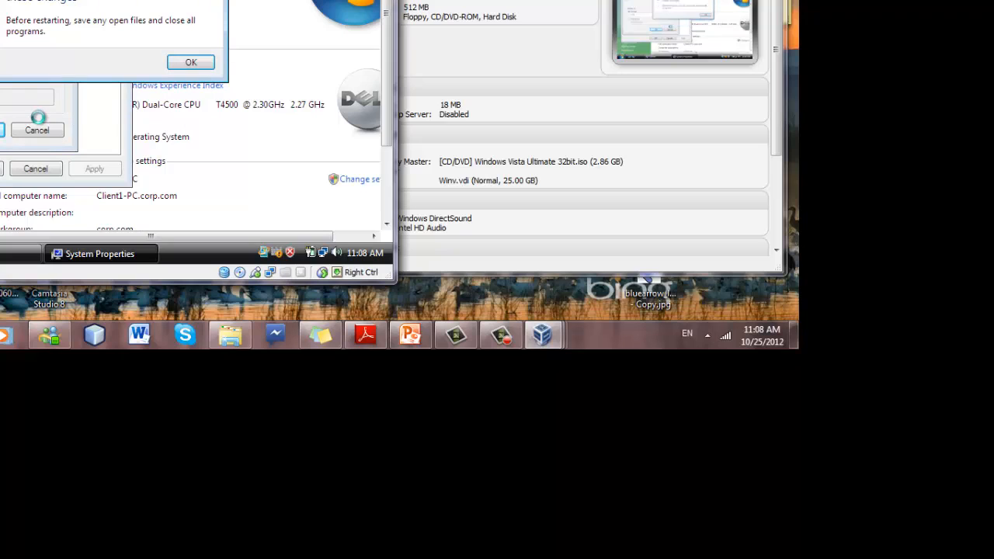
left_click(205, 62)
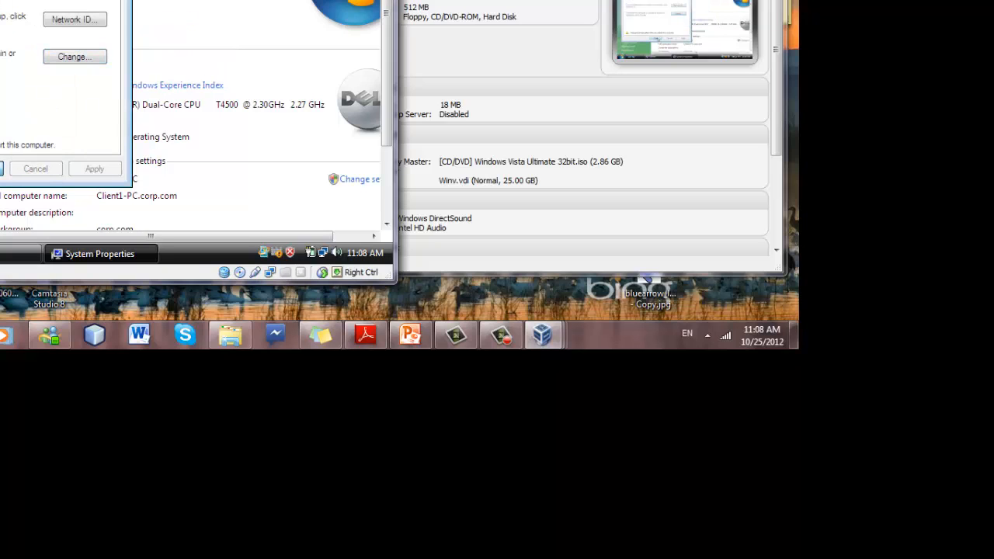
left_click(1, 169)
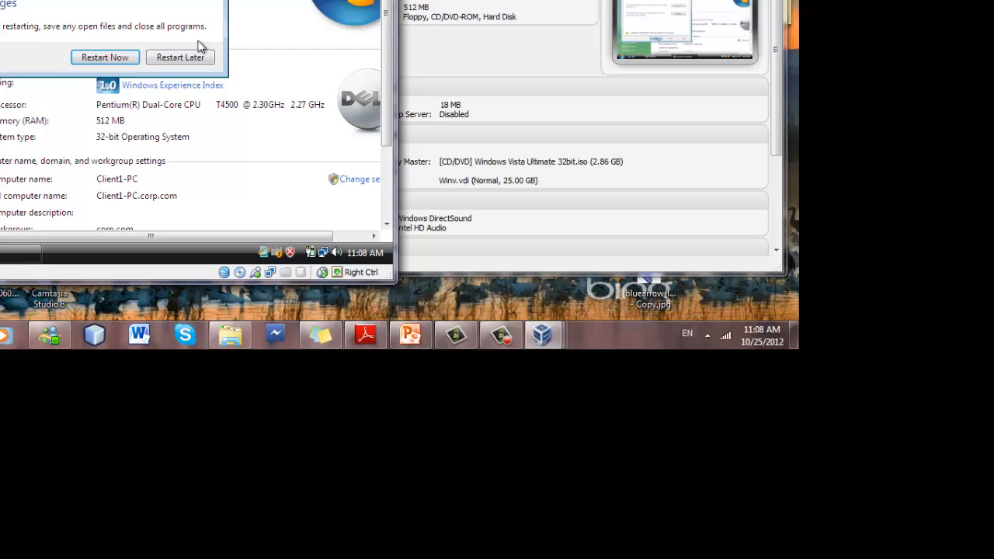
left_click(108, 59)
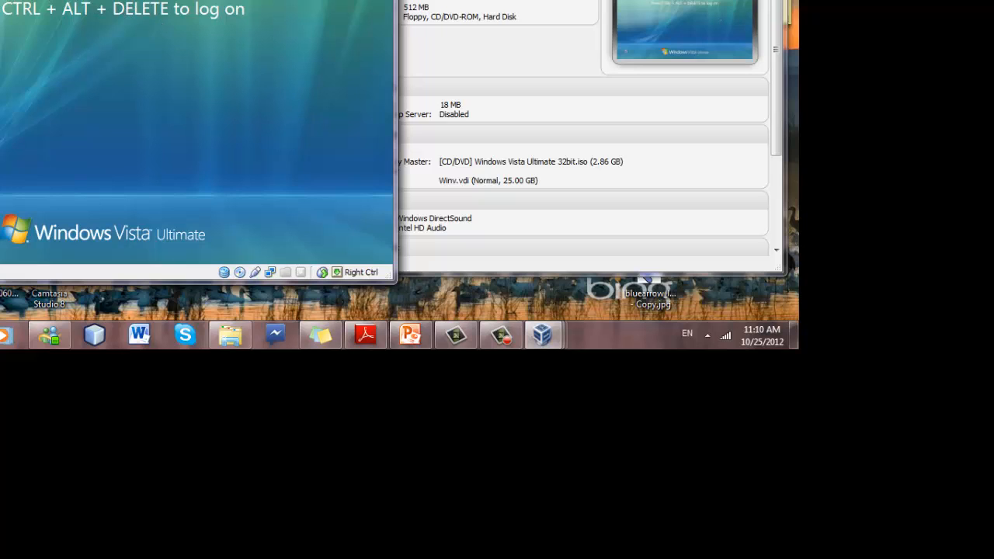
Send Ctrl+Alt+Delete to the restarted Vista guest and choose Switch User.
key("ctrl+Delete")
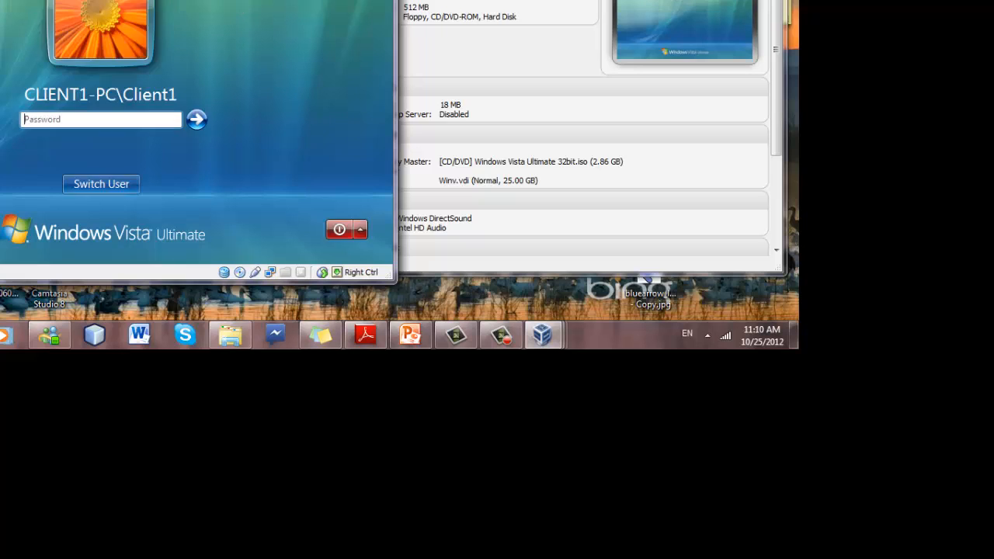
left_click(99, 184)
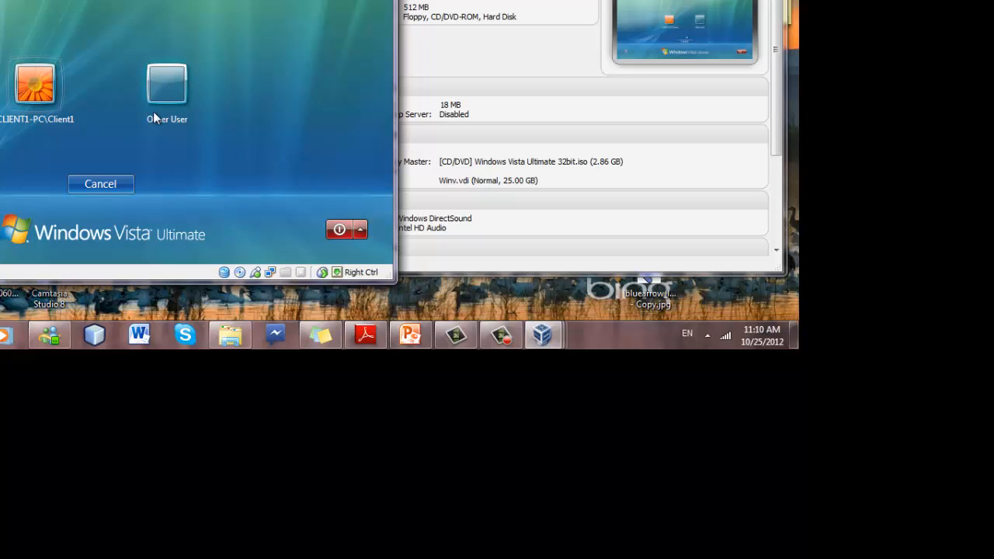
Log the Vista client on as CORP\Administrator with the domain password, correcting a mistyped password.
left_click(159, 90)
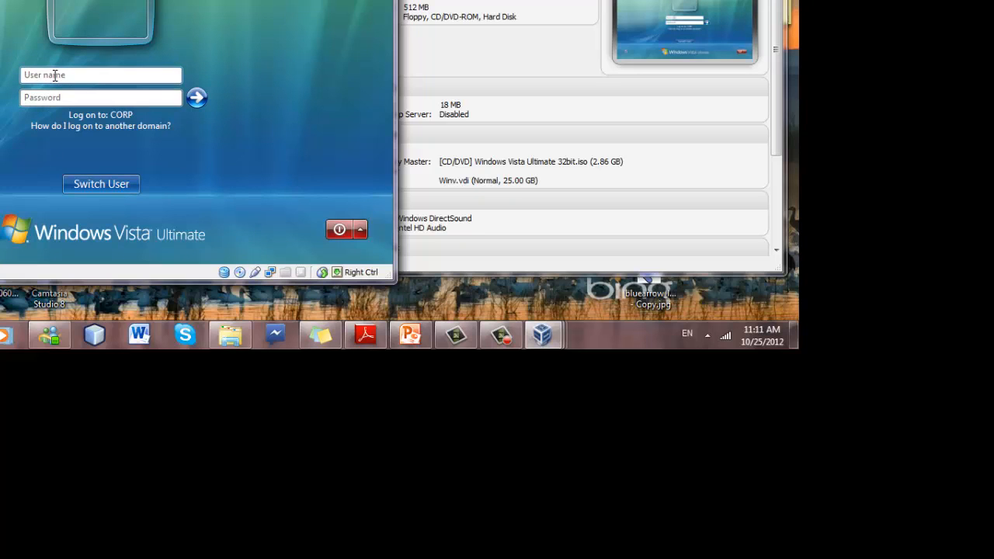
type("CORP\\Administrator")
key("Tab")
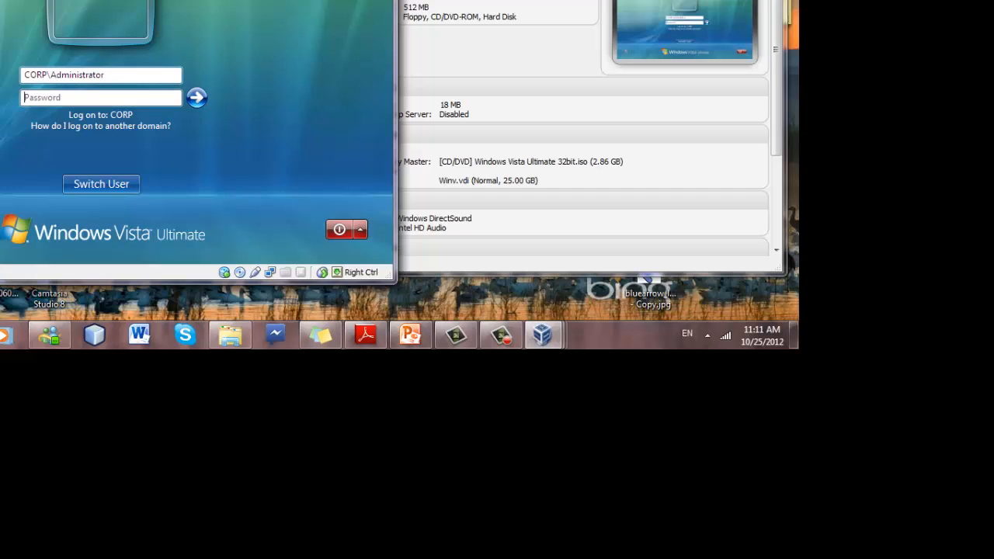
type("••••••••")
key("BackSpace")
key("BackSpace")
key("BackSpace")
key("BackSpace")
key("BackSpace")
key("BackSpace")
key("BackSpace")
key("BackSpace")
type("•••••")
key("BackSpace")
key("BackSpace")
key("BackSpace")
key("BackSpace")
key("BackSpace")
type("••••••••")
key("Return")
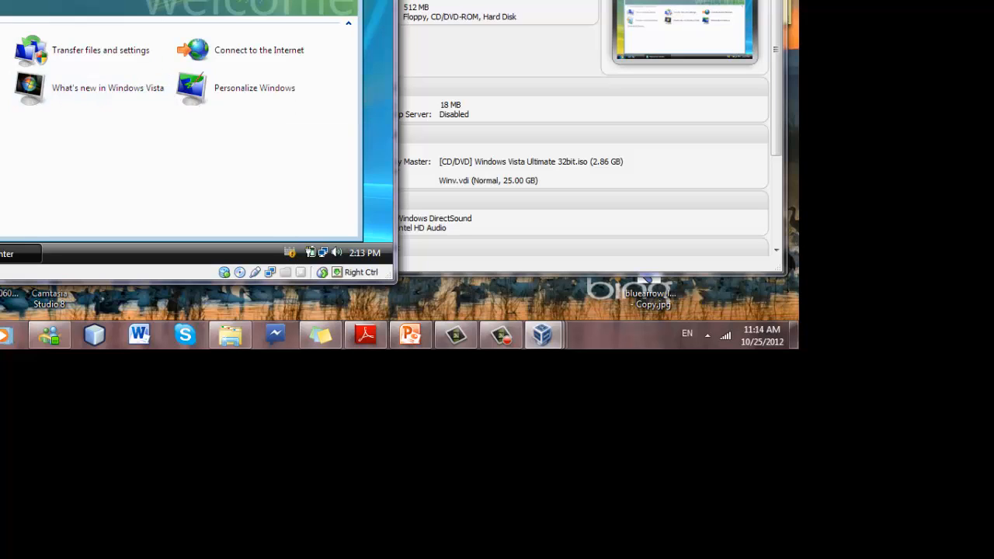
Switch to the wins2008 server VM and unlock it with the administrator password.
left_click(539, 346)
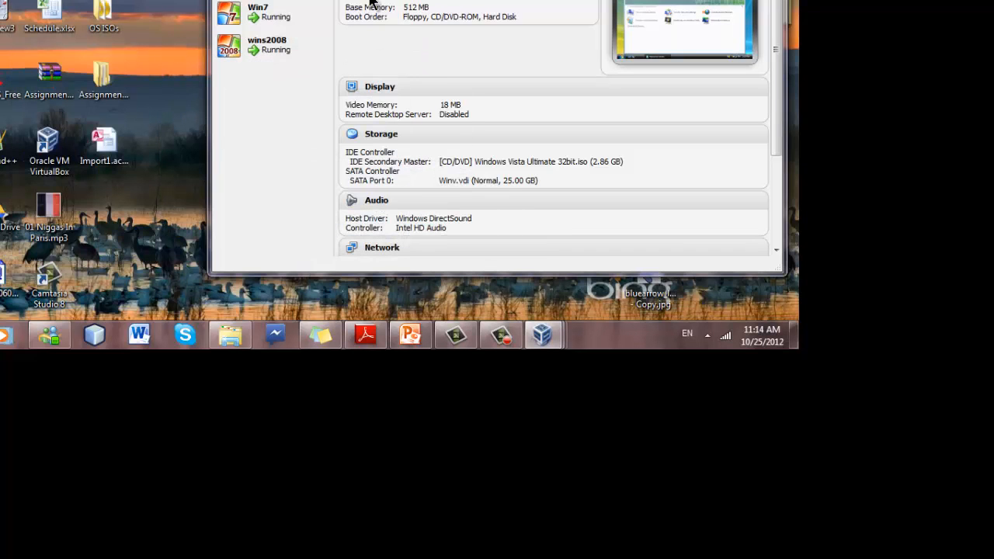
mouse_move(540, 347)
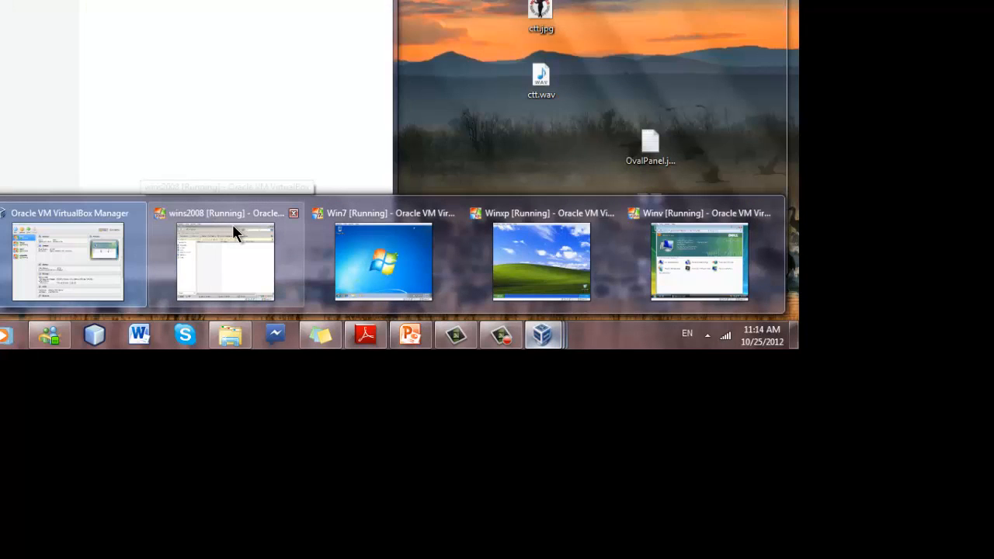
left_click(233, 227)
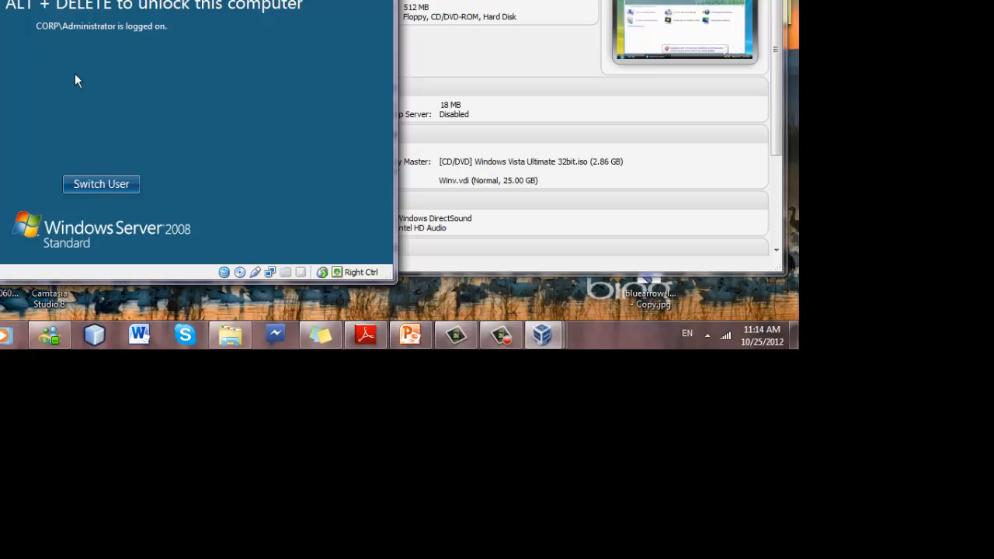
key("ctrl+Delete")
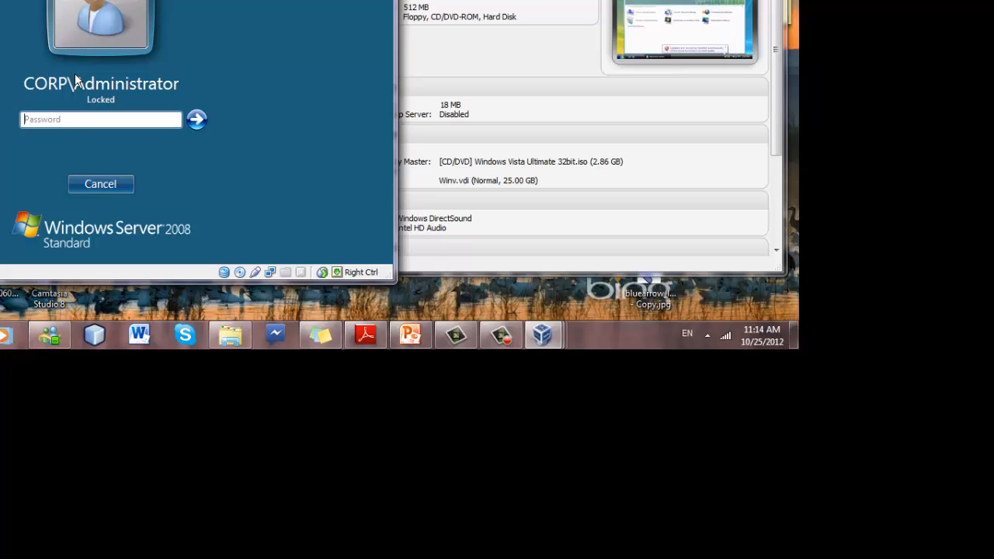
type("•••••••")
key("Return")
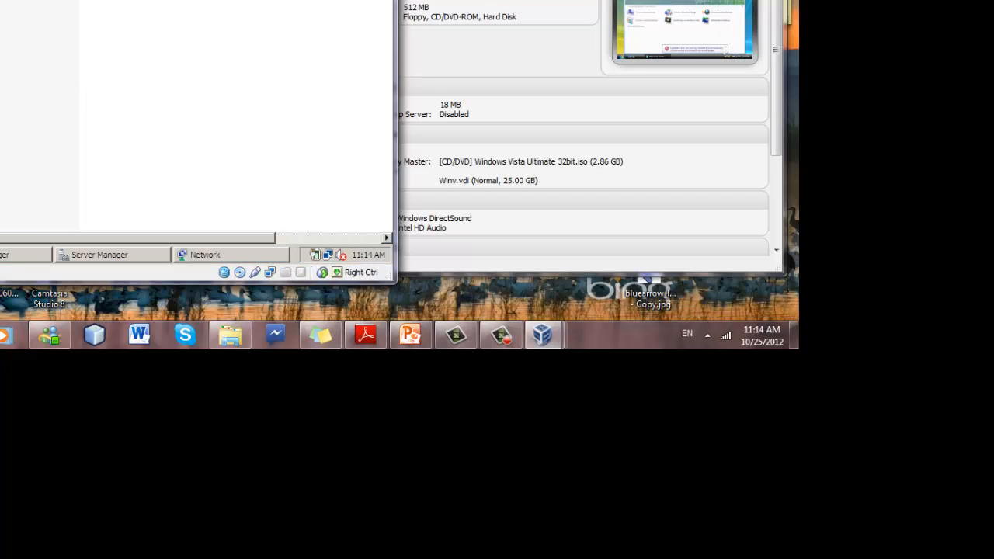
Bring the server's Network window back to the front.
key("super")
left_click(36, 45)
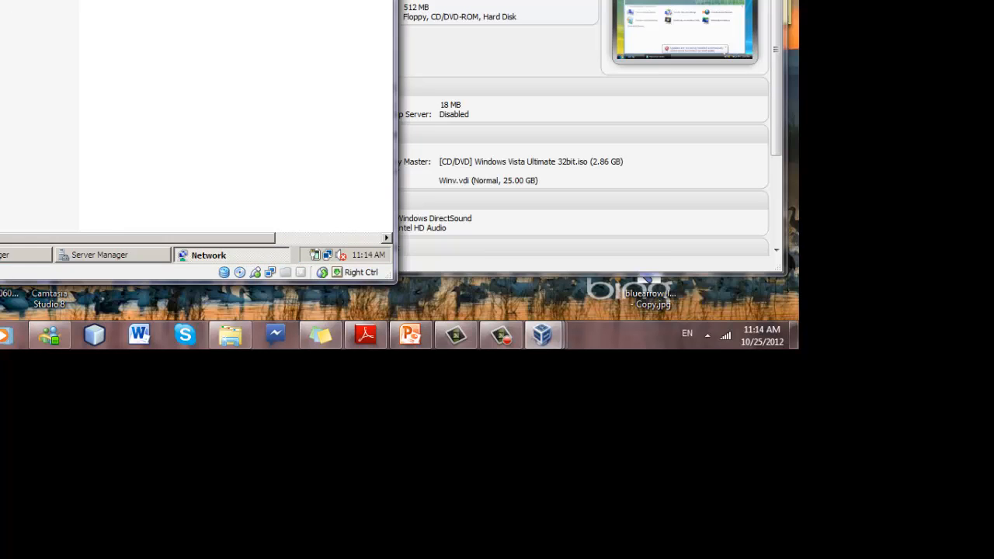
key("super")
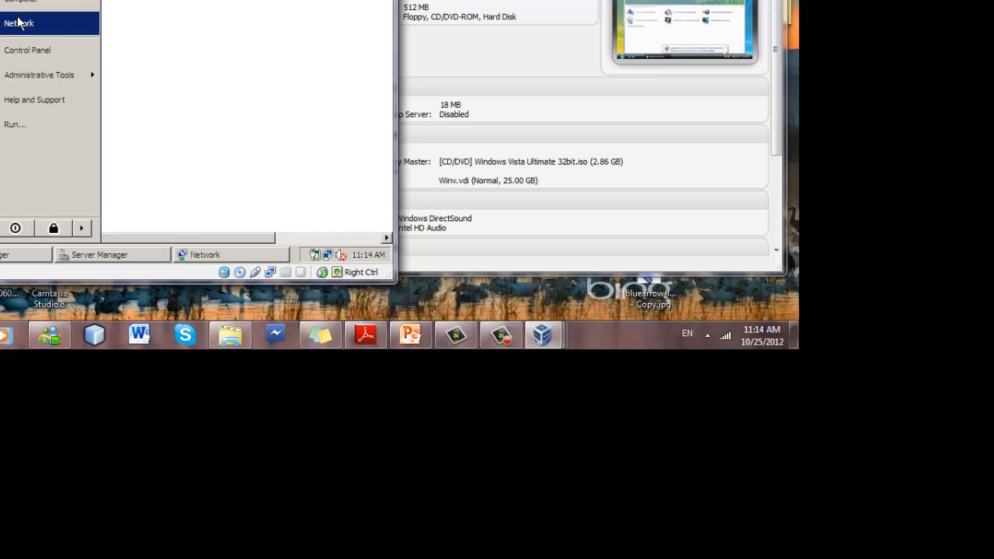
Run a Find Computers search of the domain and step through the results, including the Domain Controller.
left_click(160, 12)
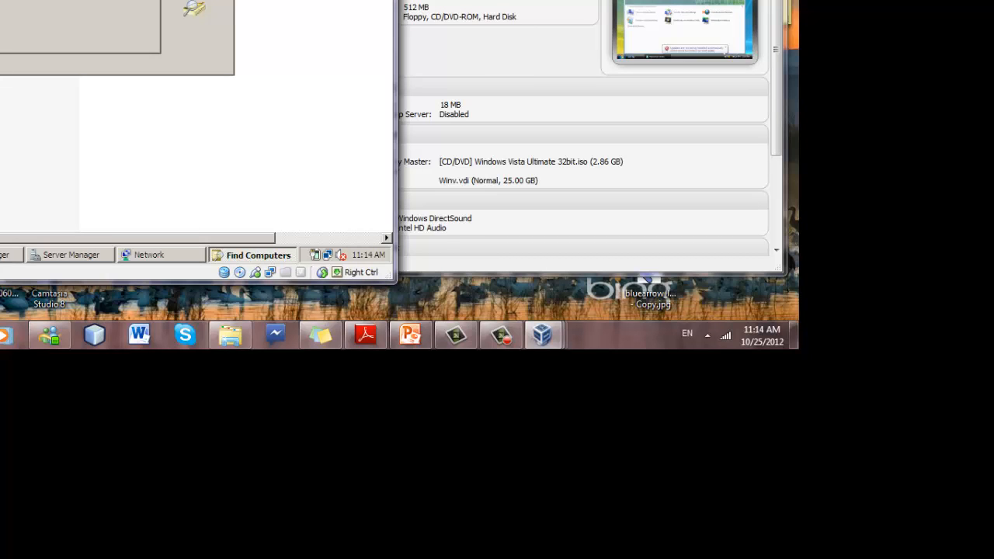
key("Return")
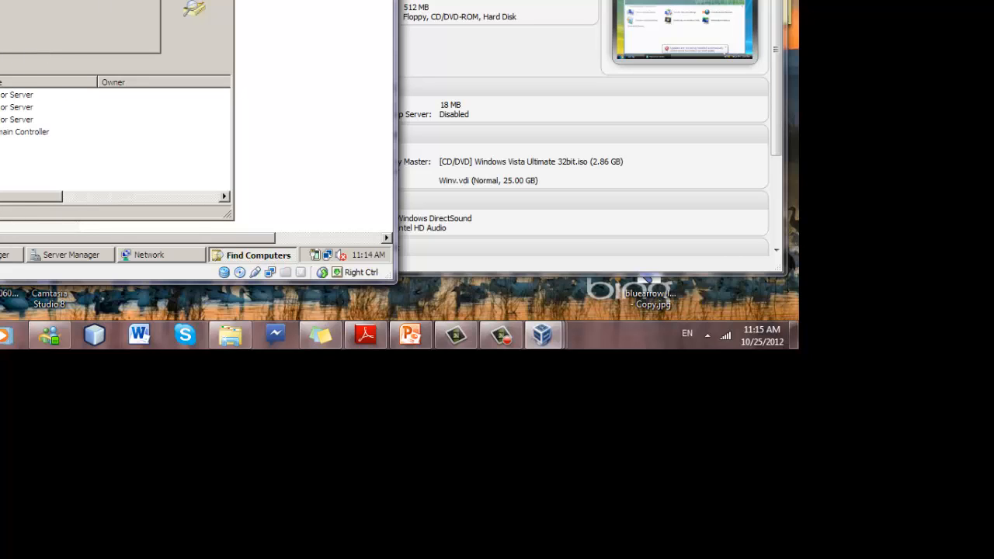
left_click(15, 95)
left_click(16, 107)
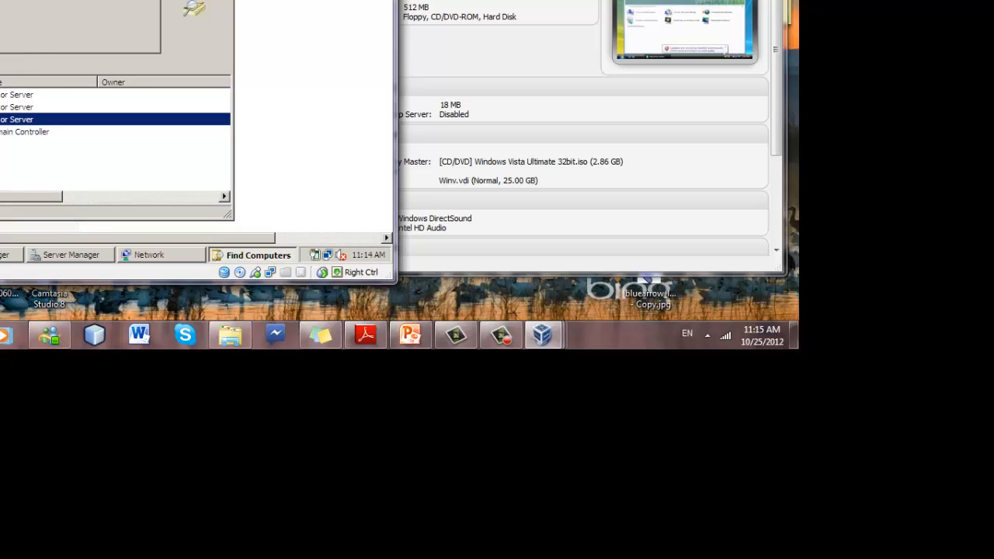
left_click(4, 95)
left_click(4, 107)
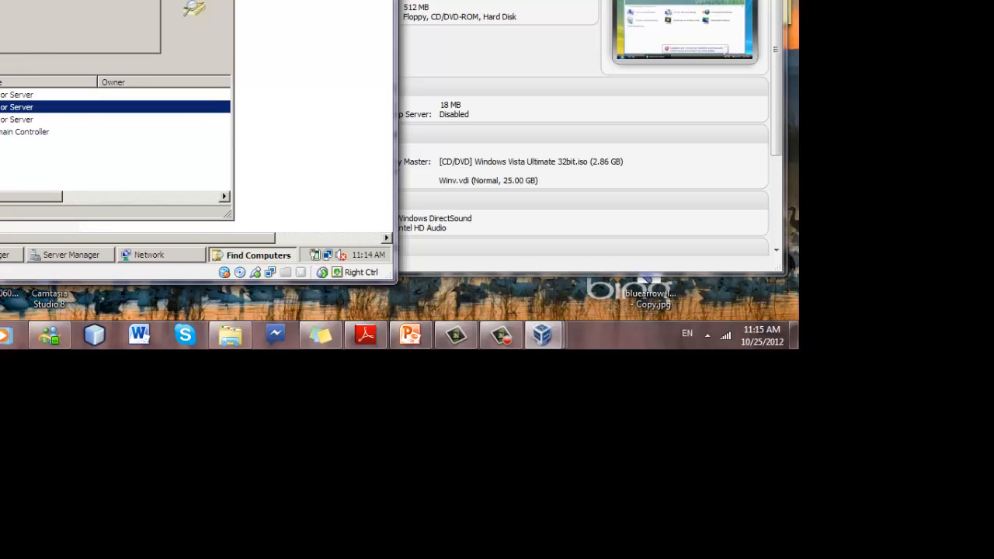
left_click(4, 120)
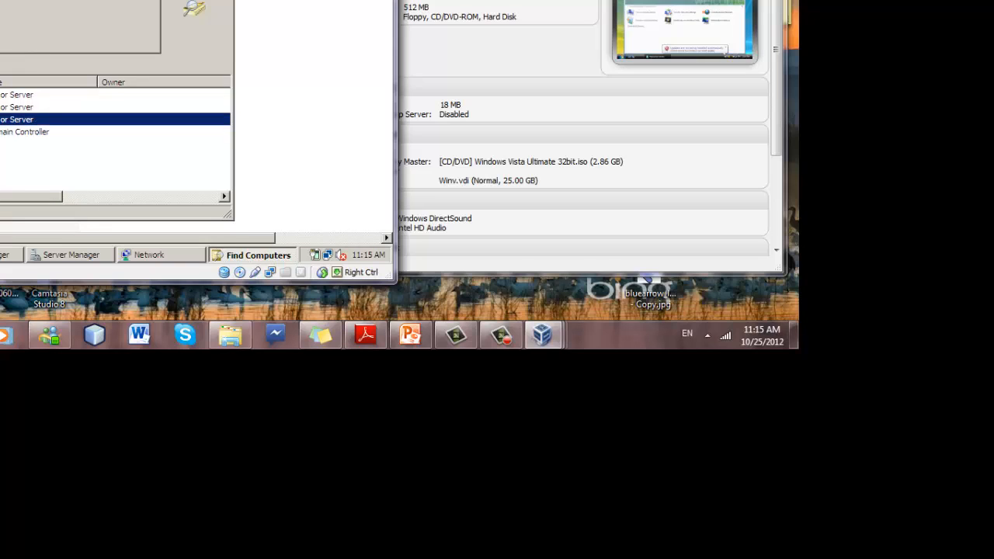
left_click(4, 132)
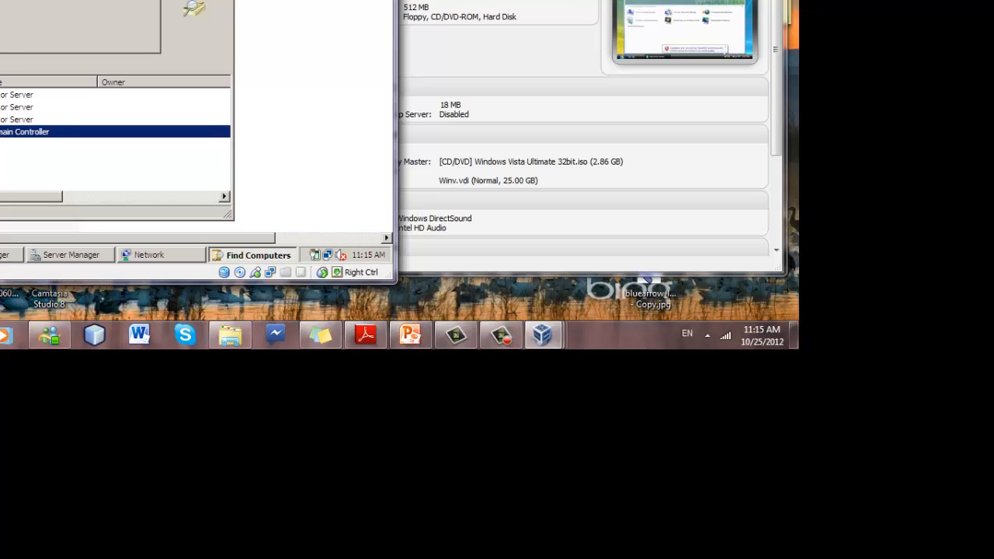
Recheck the first three found computers, then close the search results.
left_click(4, 119)
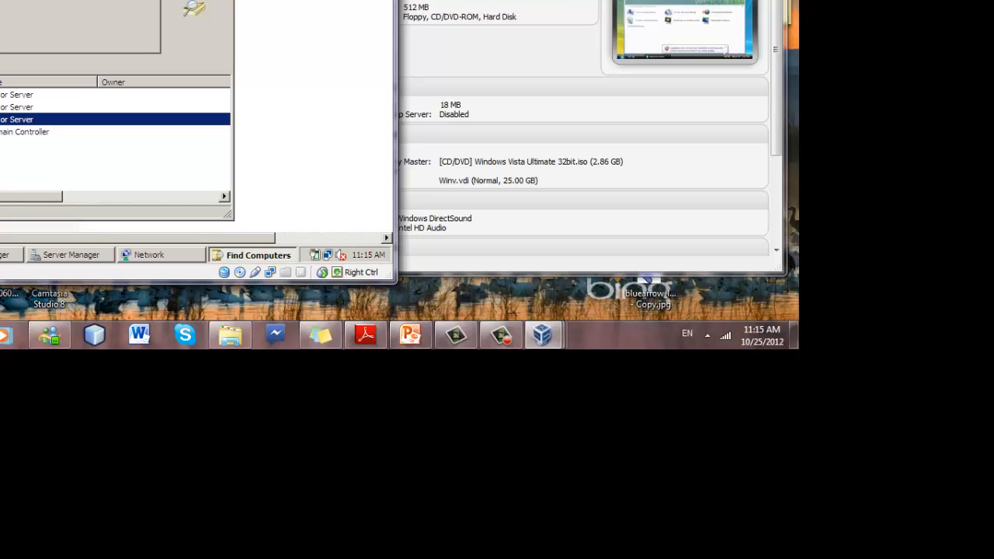
left_click(4, 95)
left_click(4, 107)
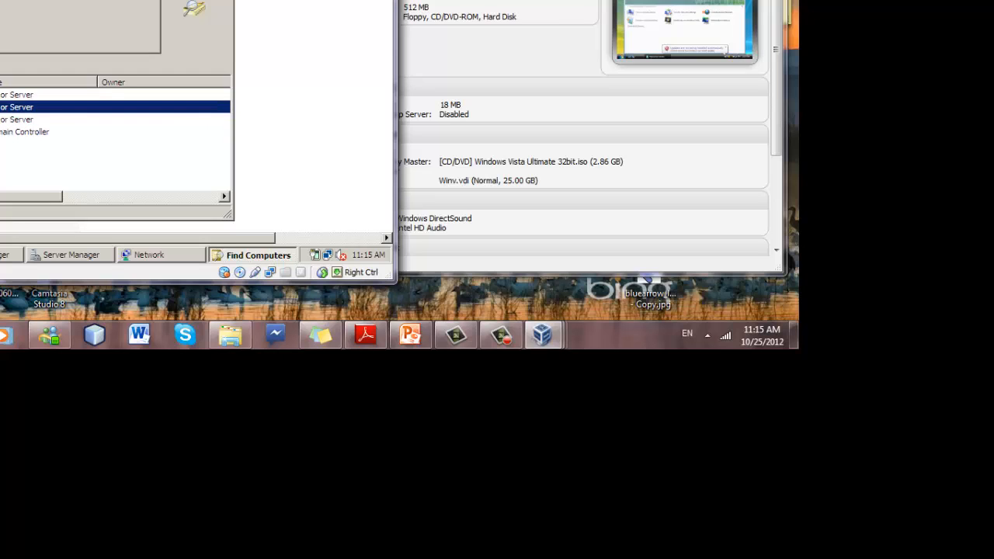
left_click(4, 119)
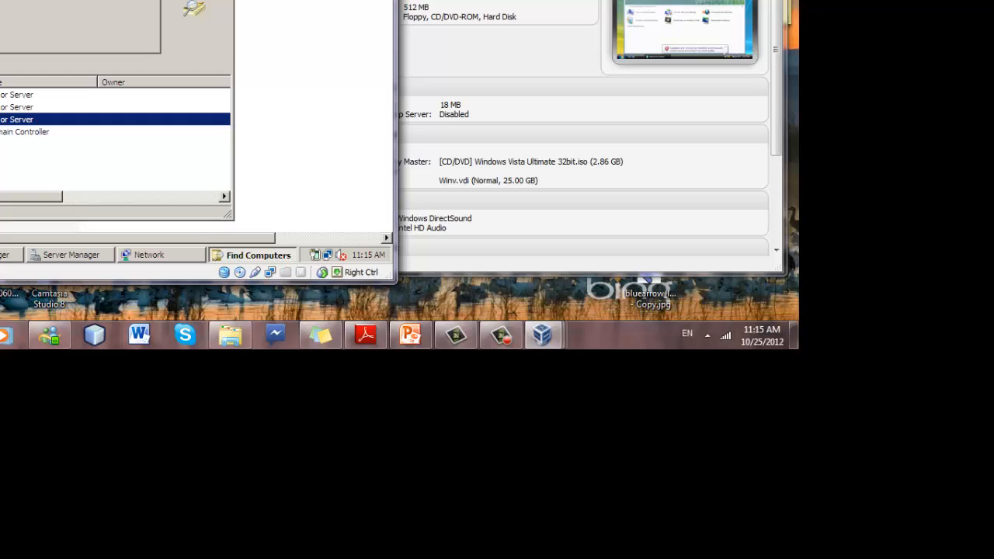
left_click(225, 1)
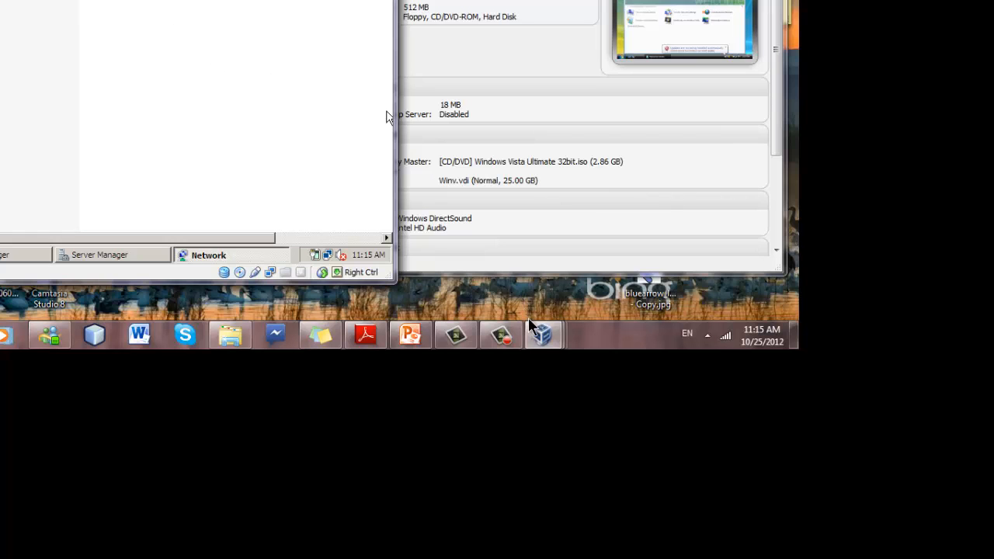
Check the Network list: SERVER and CLIENT3-PC under CORP, plus one WORKGROUP computer.
mouse_move(539, 335)
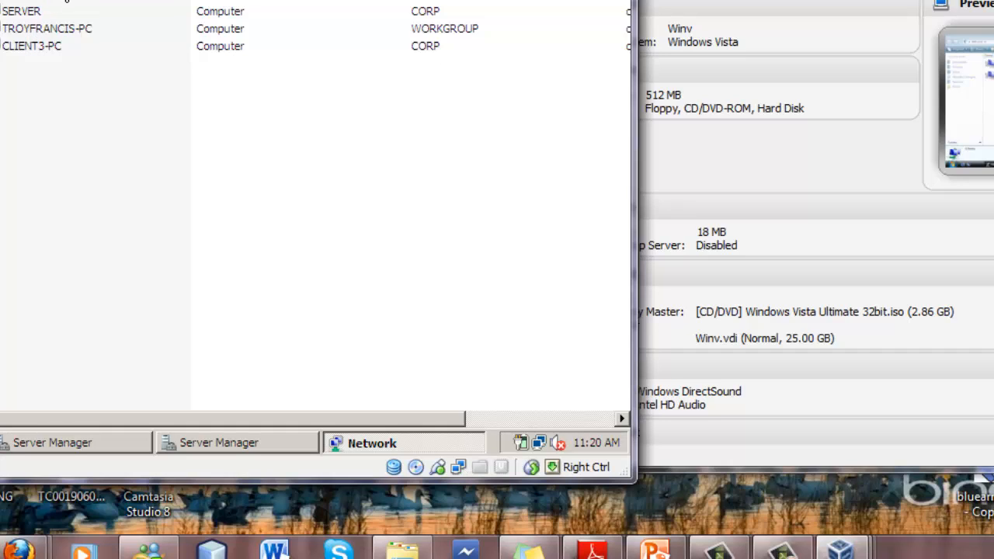
left_click(61, 13)
left_click(61, 58)
left_click(433, 47)
left_click(432, 13)
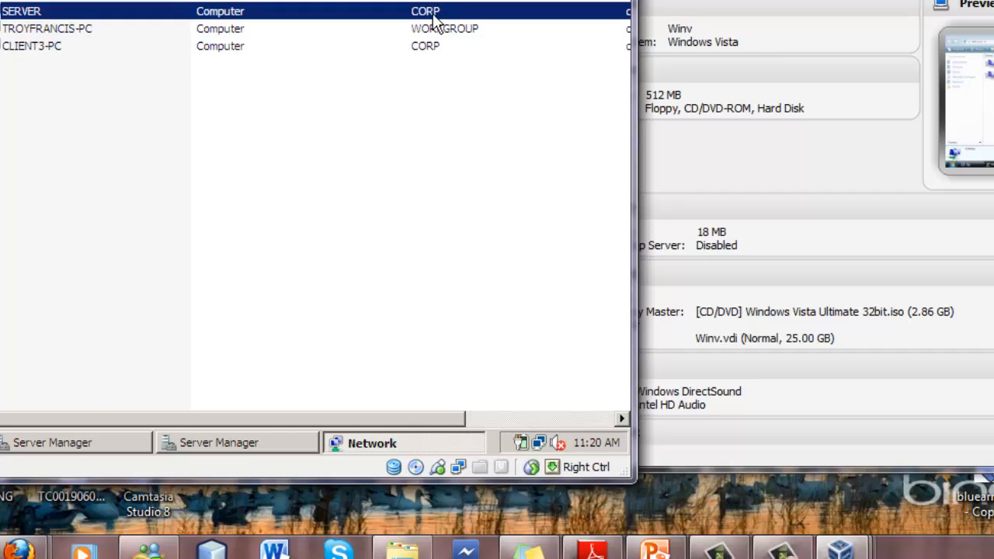
left_click(424, 1)
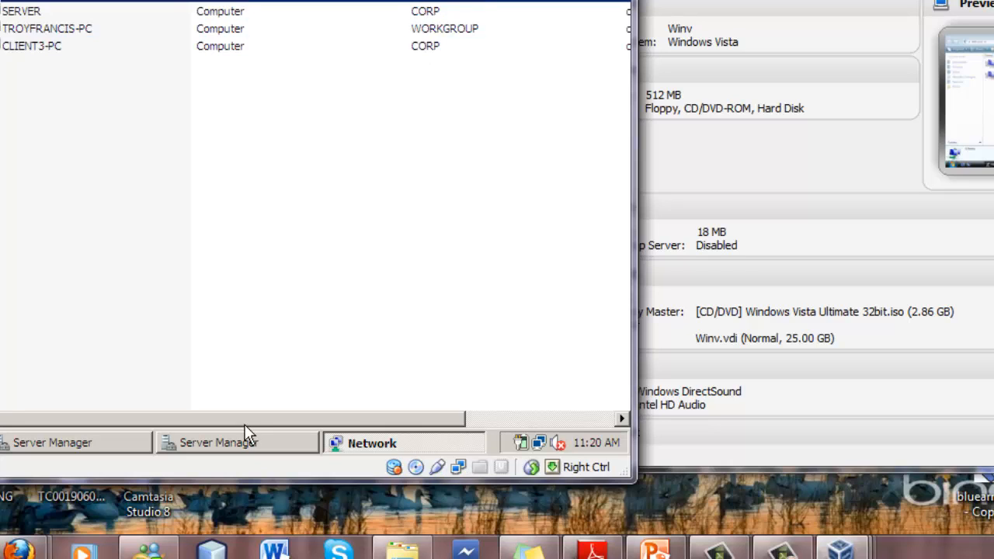
left_click_drag(248, 423, 207, 420)
left_click(52, 27)
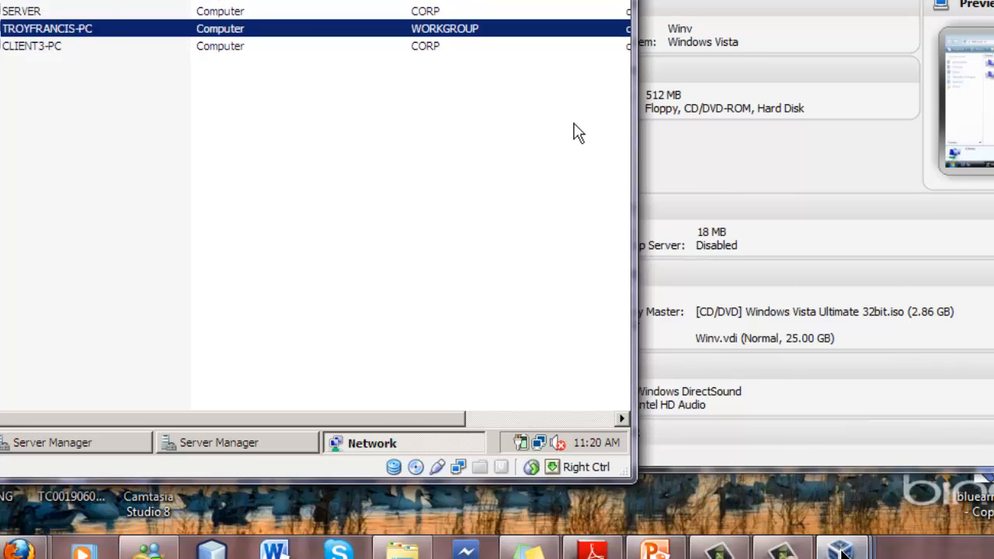
mouse_move(840, 548)
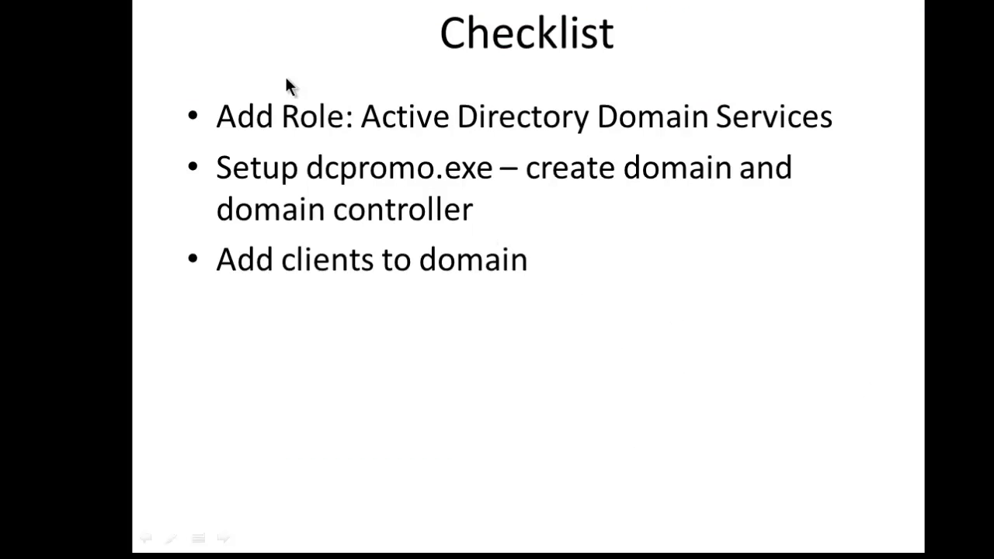